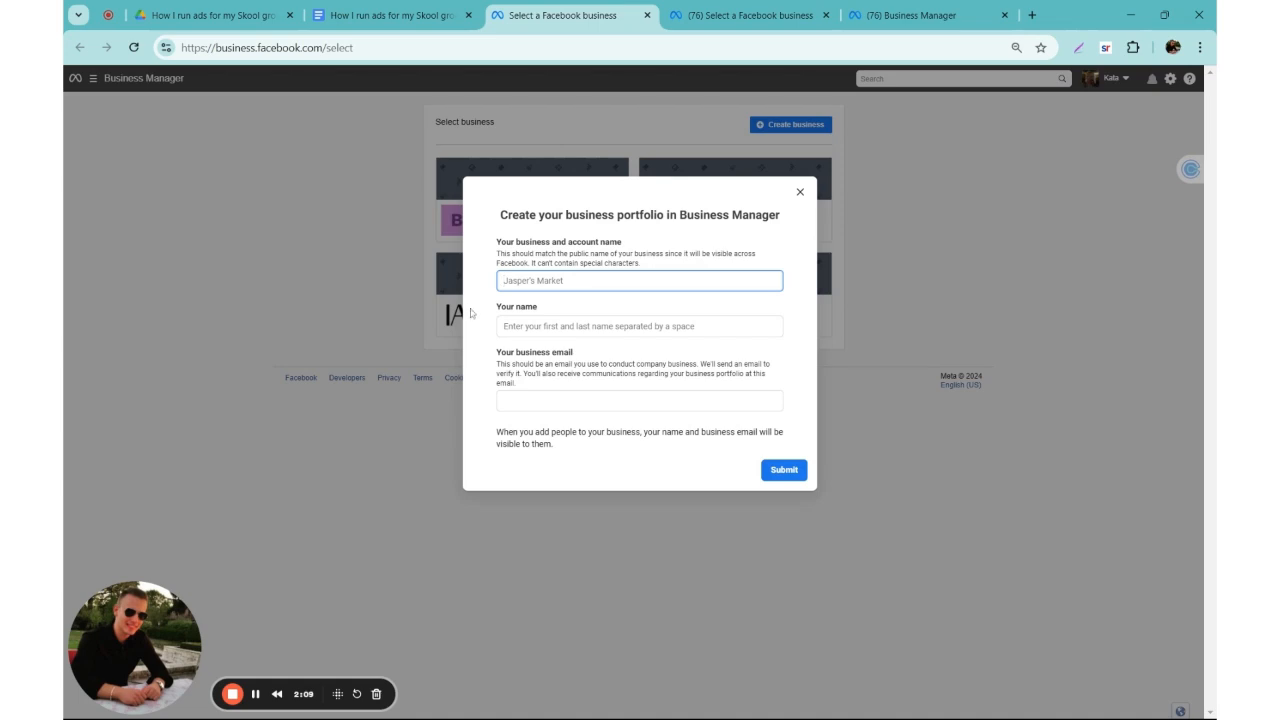
Step: Leave the business portfolio creation form, open the wupscale business and close the surplus Business Manager tabs
drag(497, 363, 515, 384)
click(620, 375)
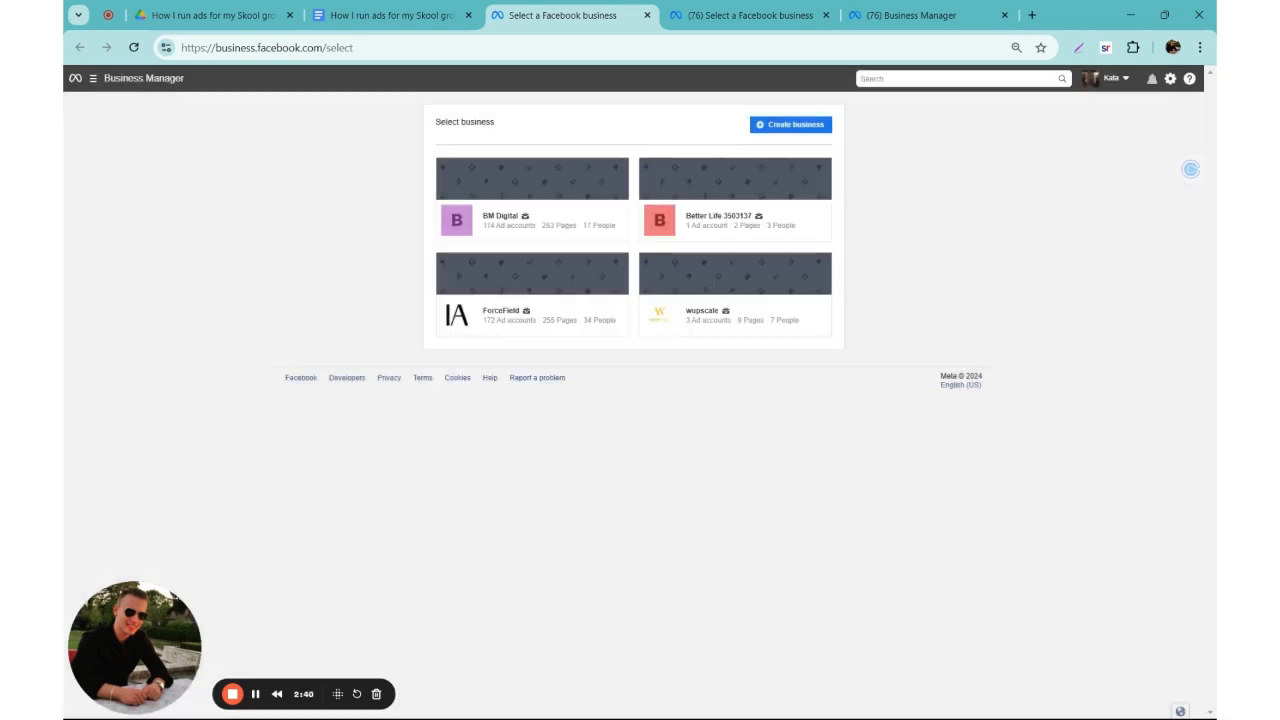
click(643, 321)
click(790, 15)
click(826, 15)
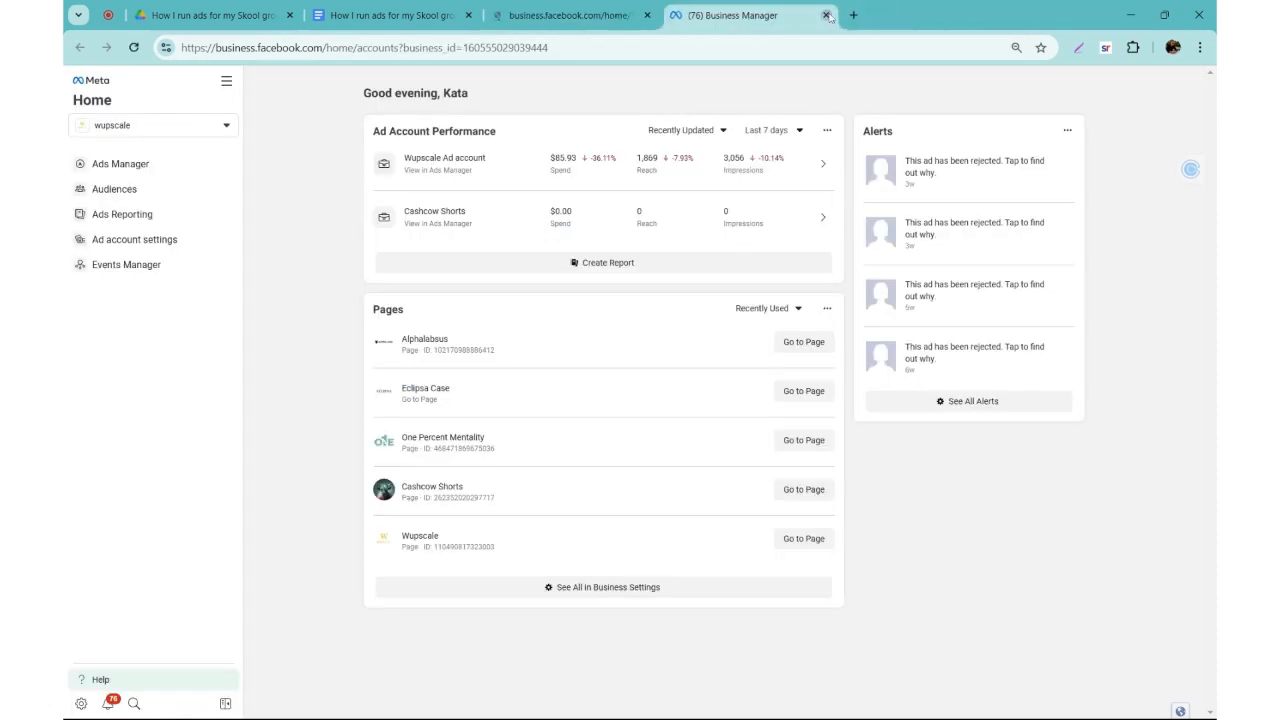
click(826, 15)
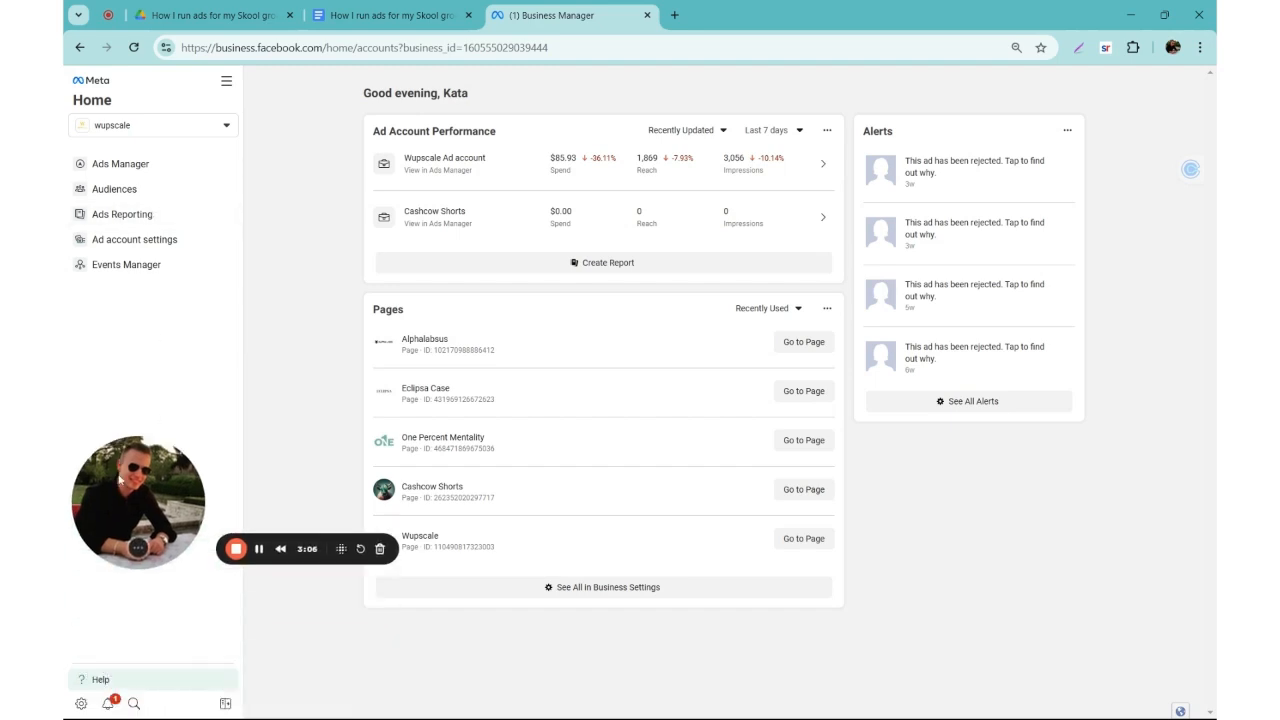
Step: Go to Ads Manager for the wupscale business and open its business settings
click(118, 166)
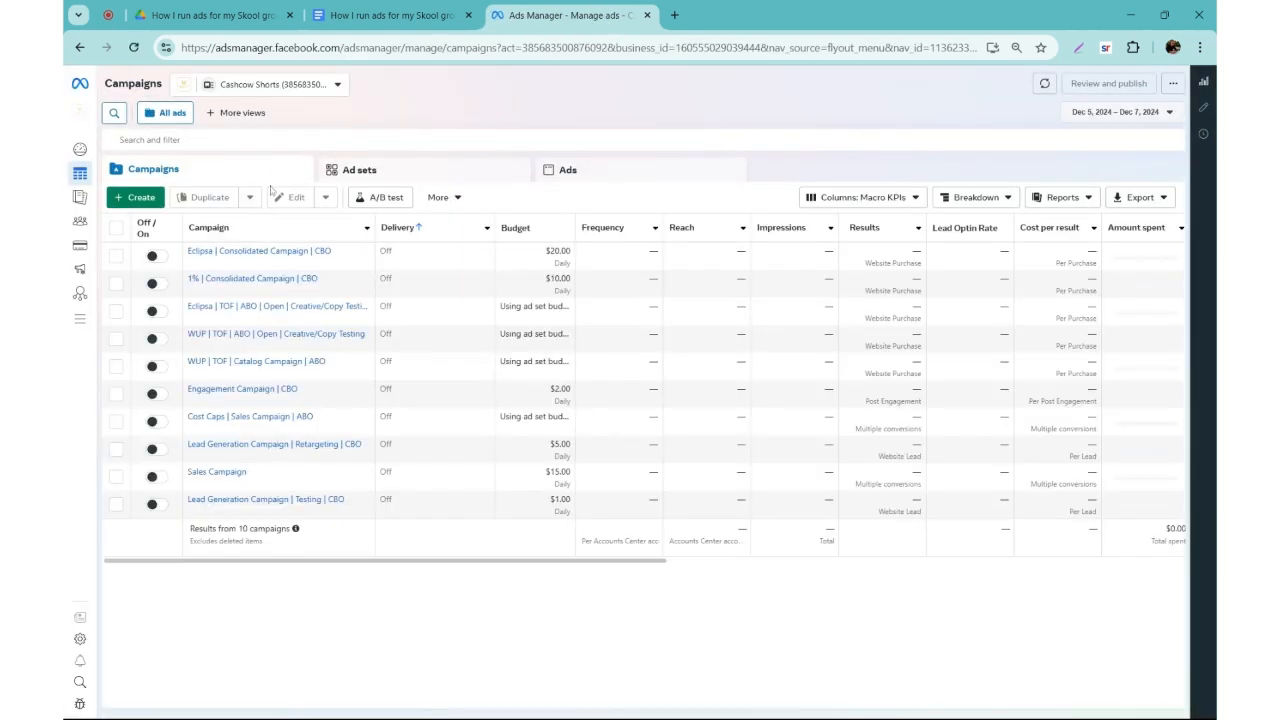
mouse_move(75, 592)
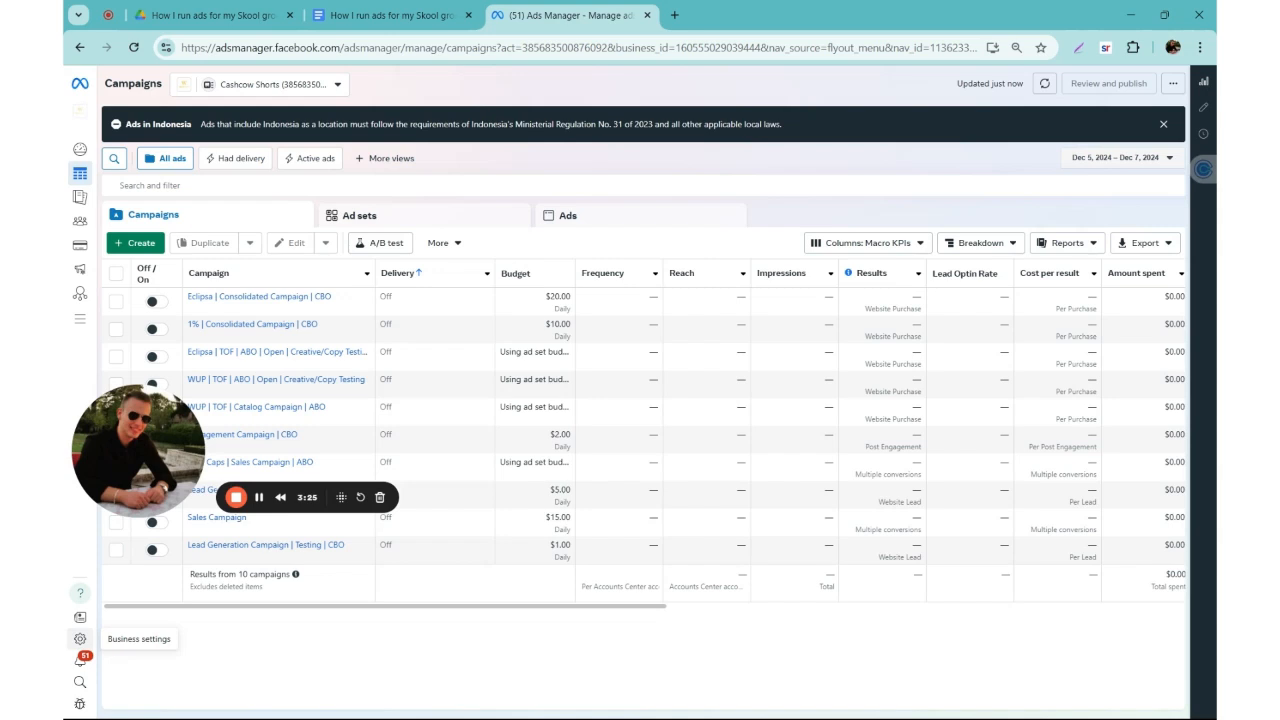
click(80, 638)
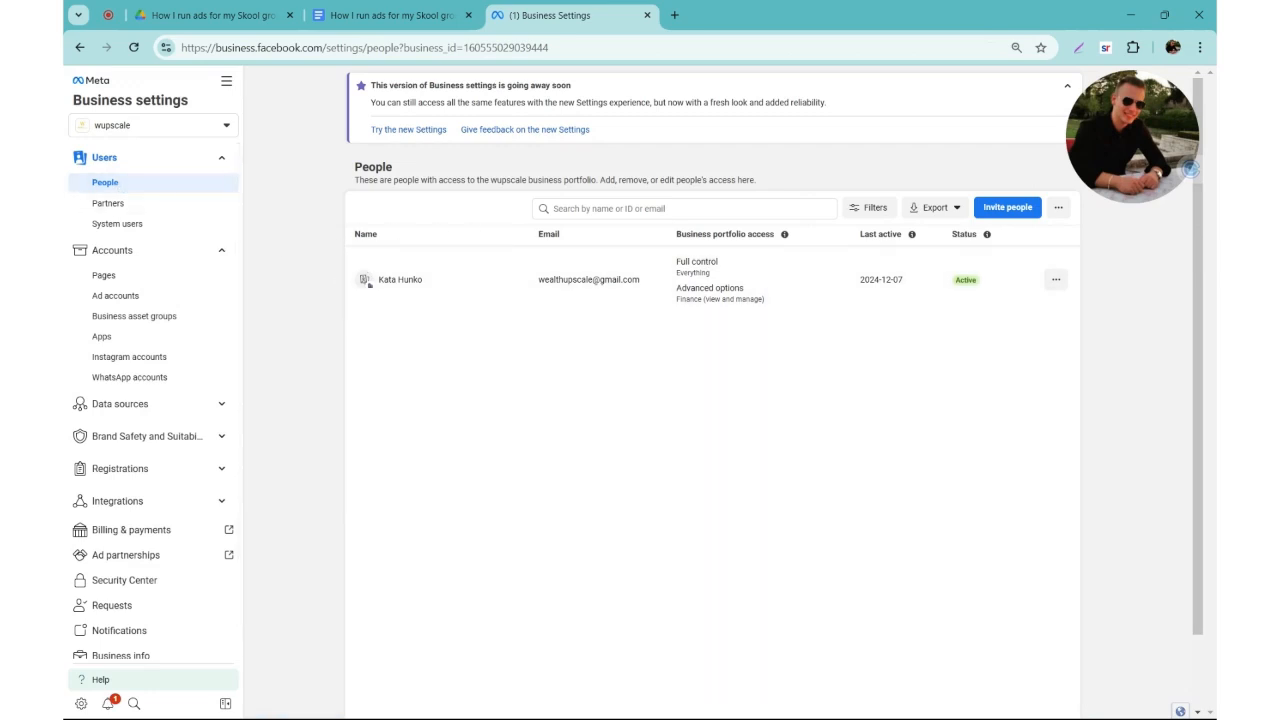
Step: Examine the people who have access to the wupscale business and view the form for inviting people
drag(362, 230, 1103, 294)
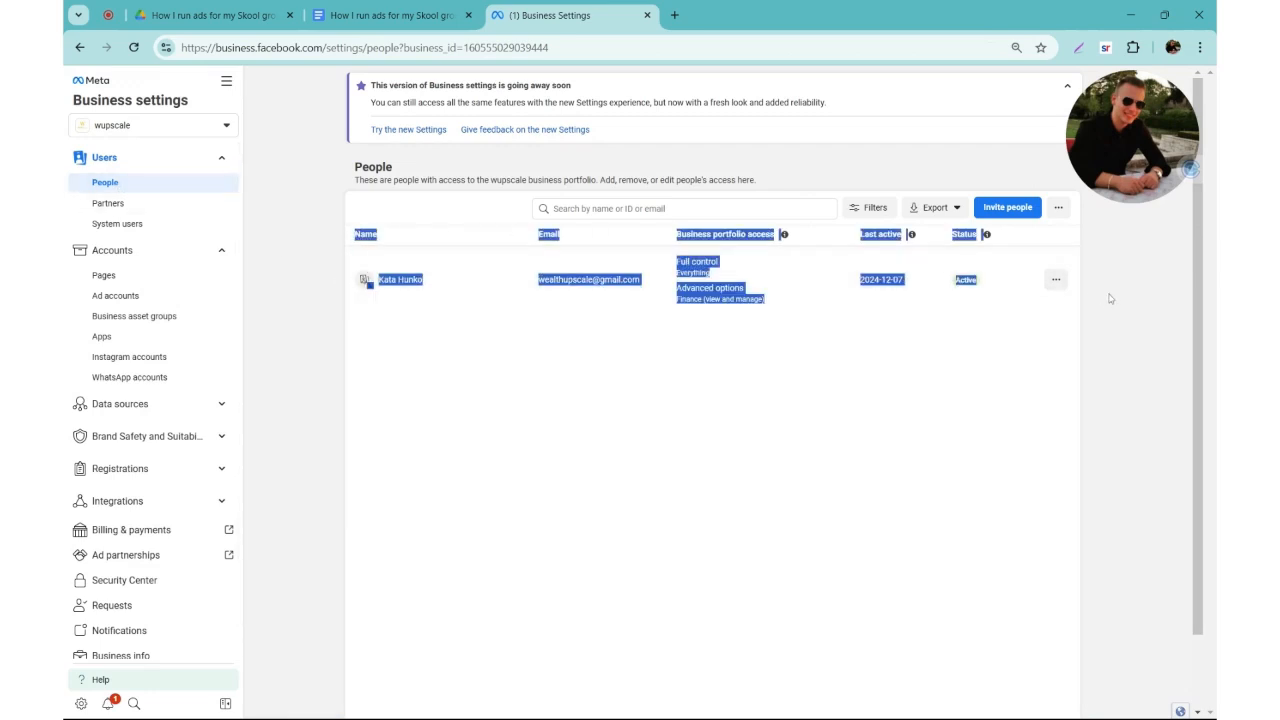
click(235, 208)
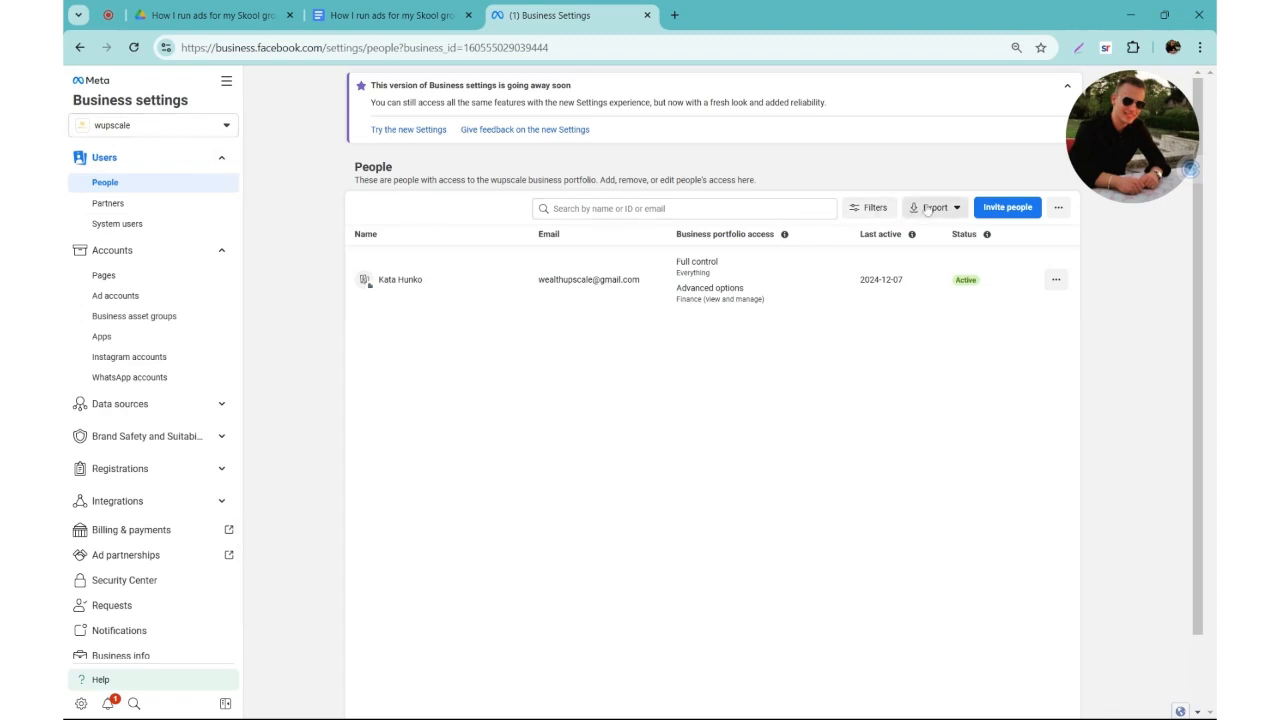
click(1007, 207)
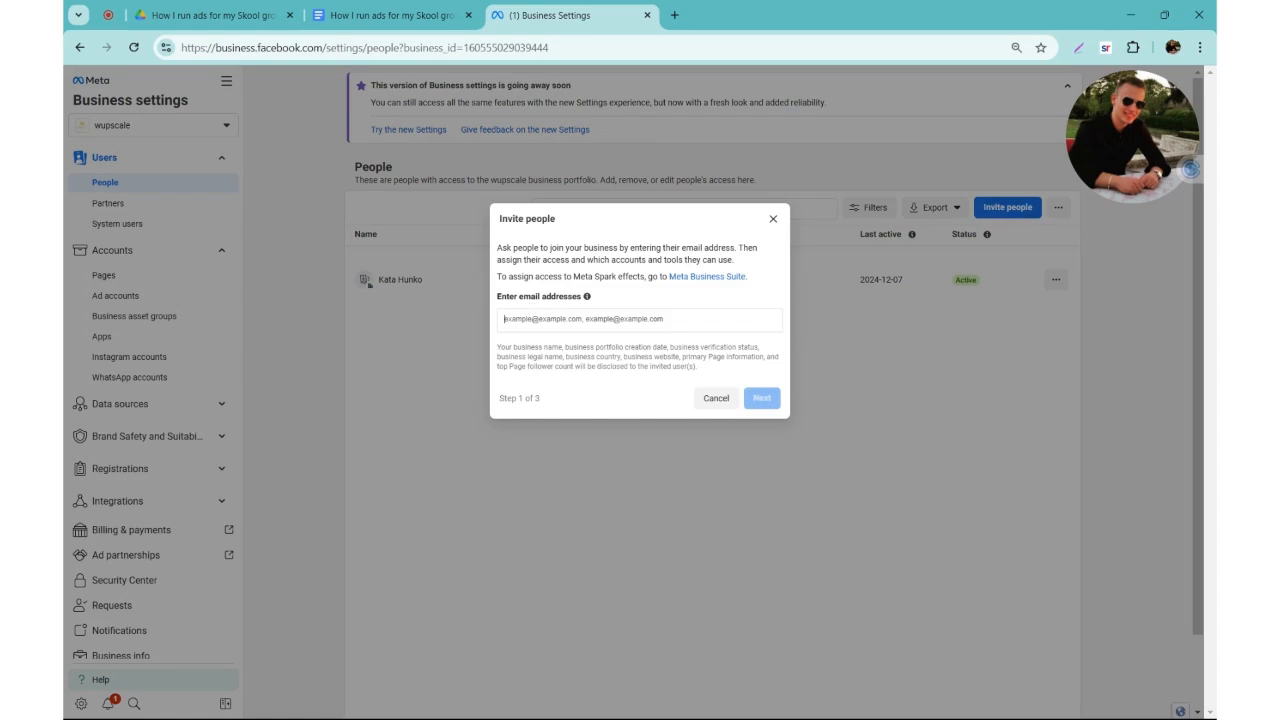
click(458, 334)
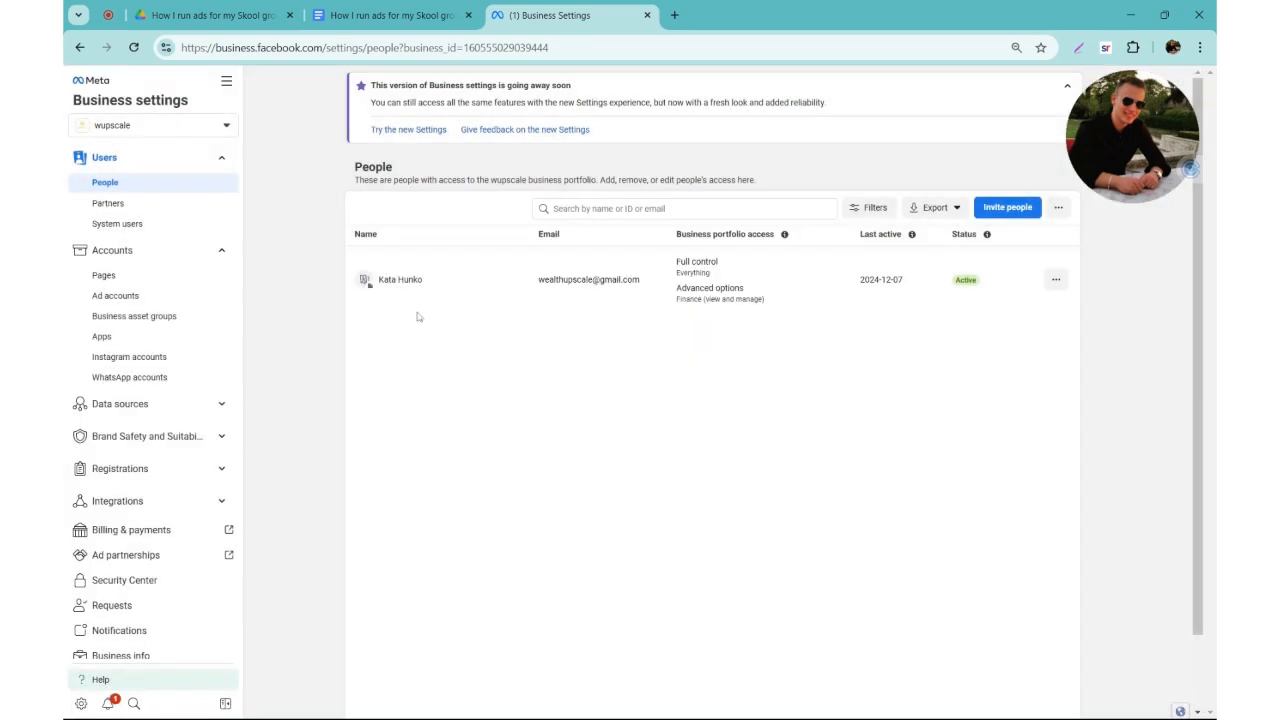
Step: Open the business's Pages and search for wupscale as an existing Facebook Page to add, leaving without adding it
click(134, 279)
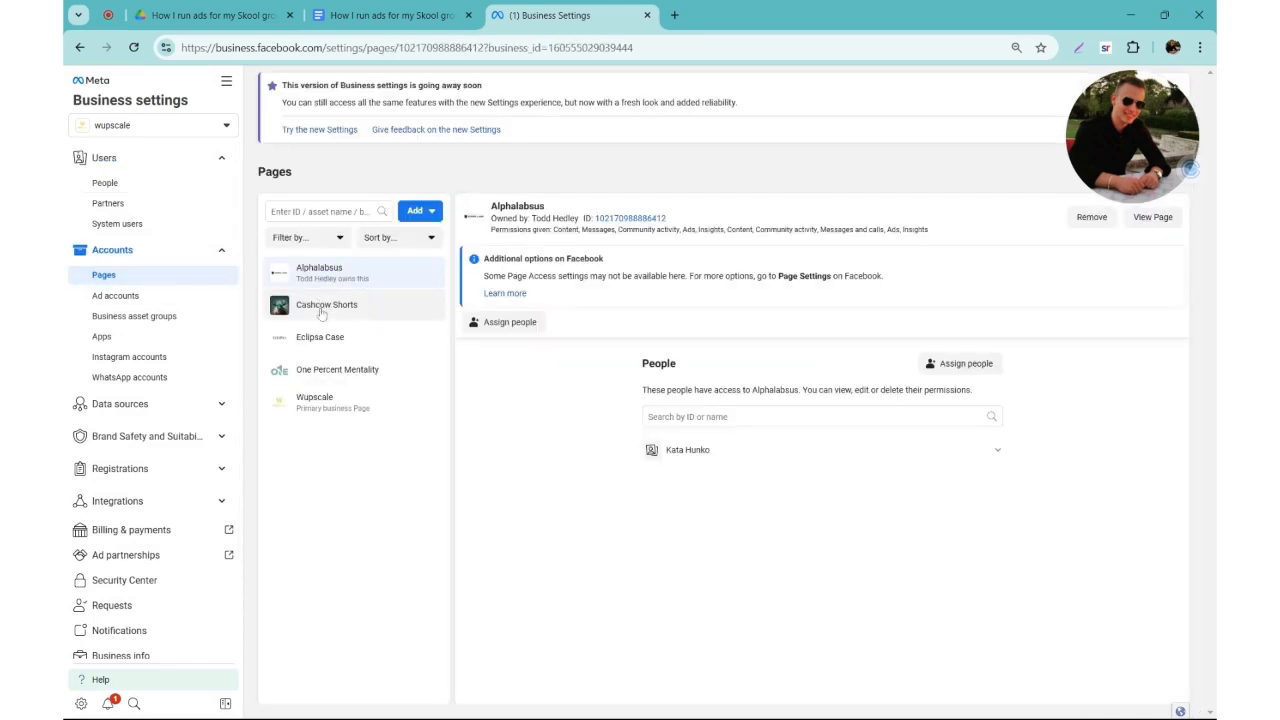
click(418, 211)
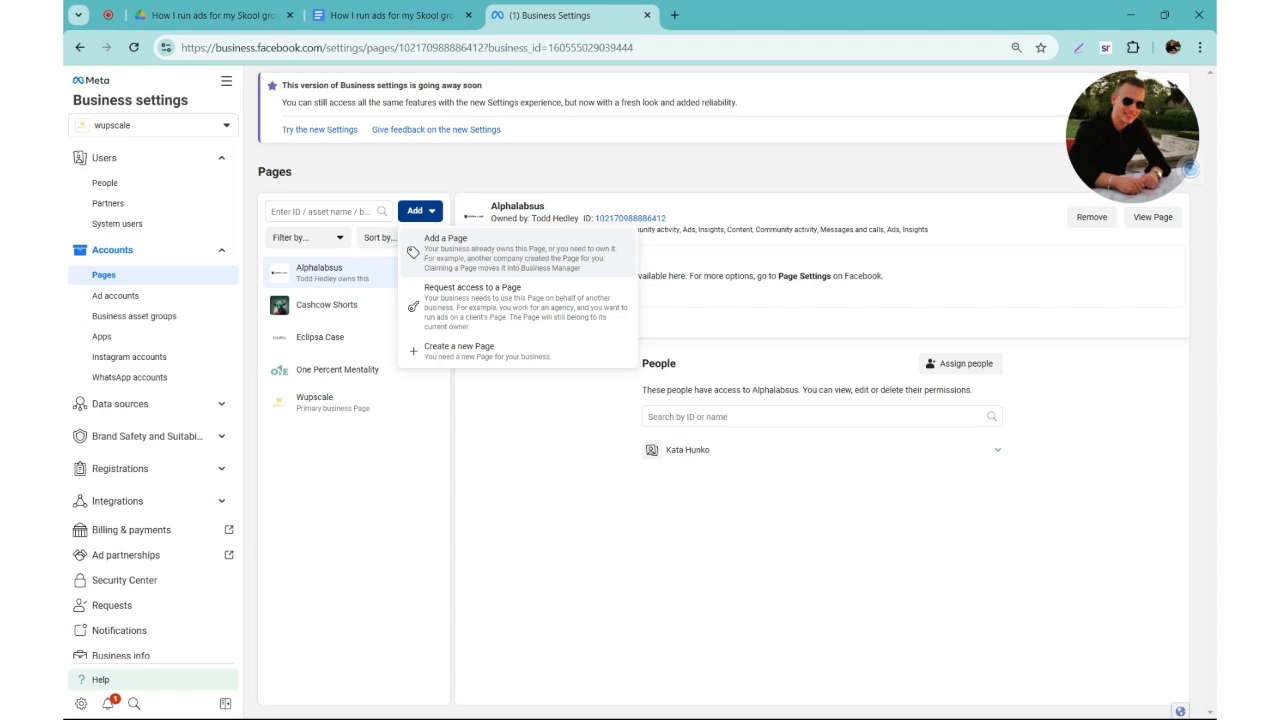
click(420, 258)
text(wu)
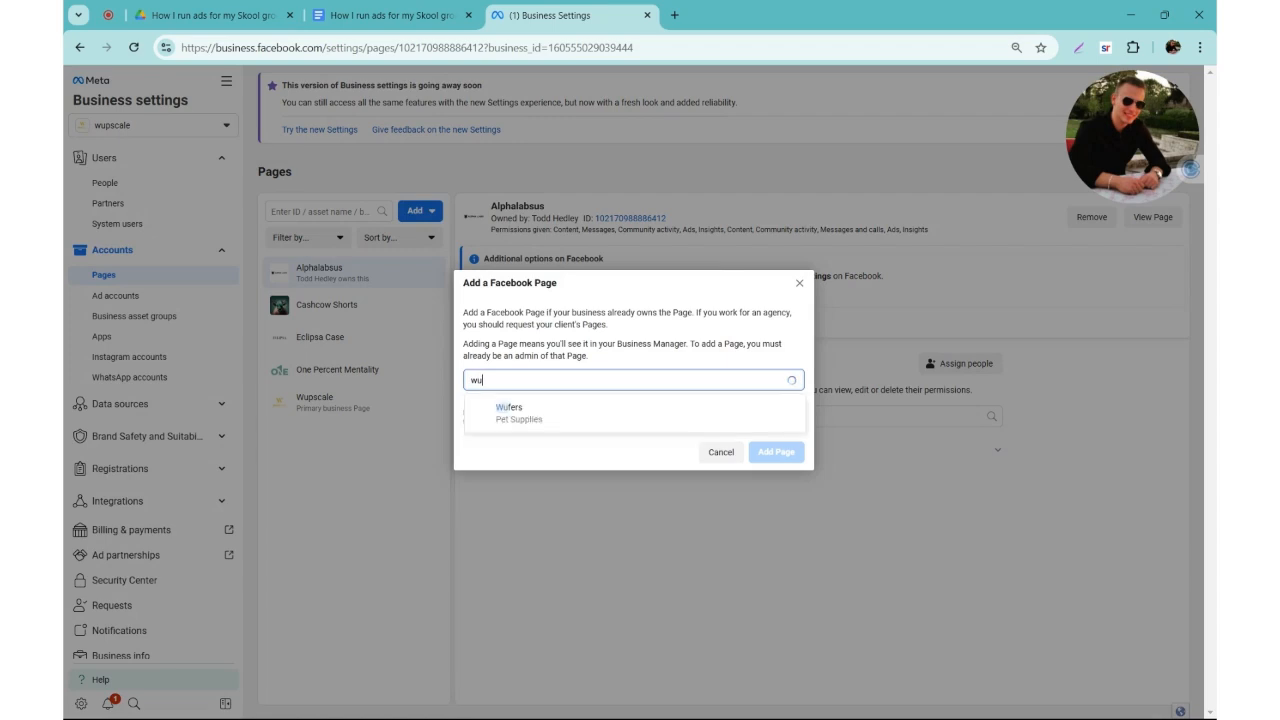
text(p)
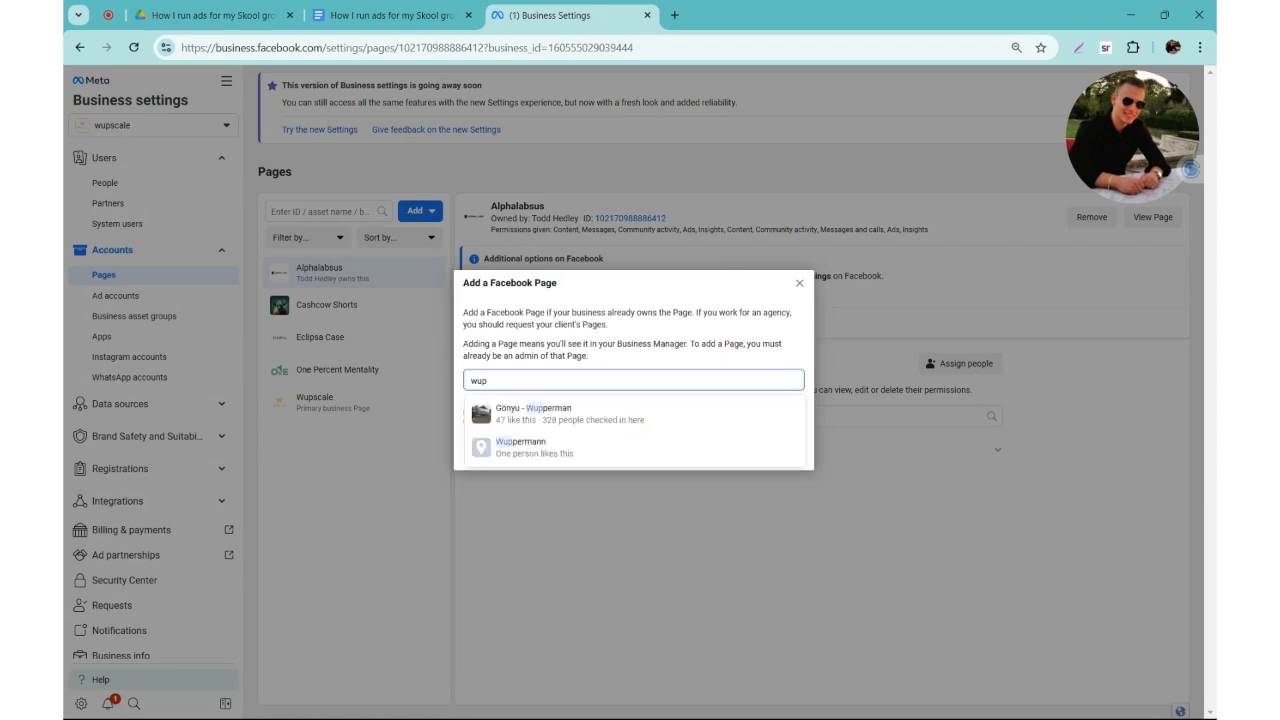
text(scale)
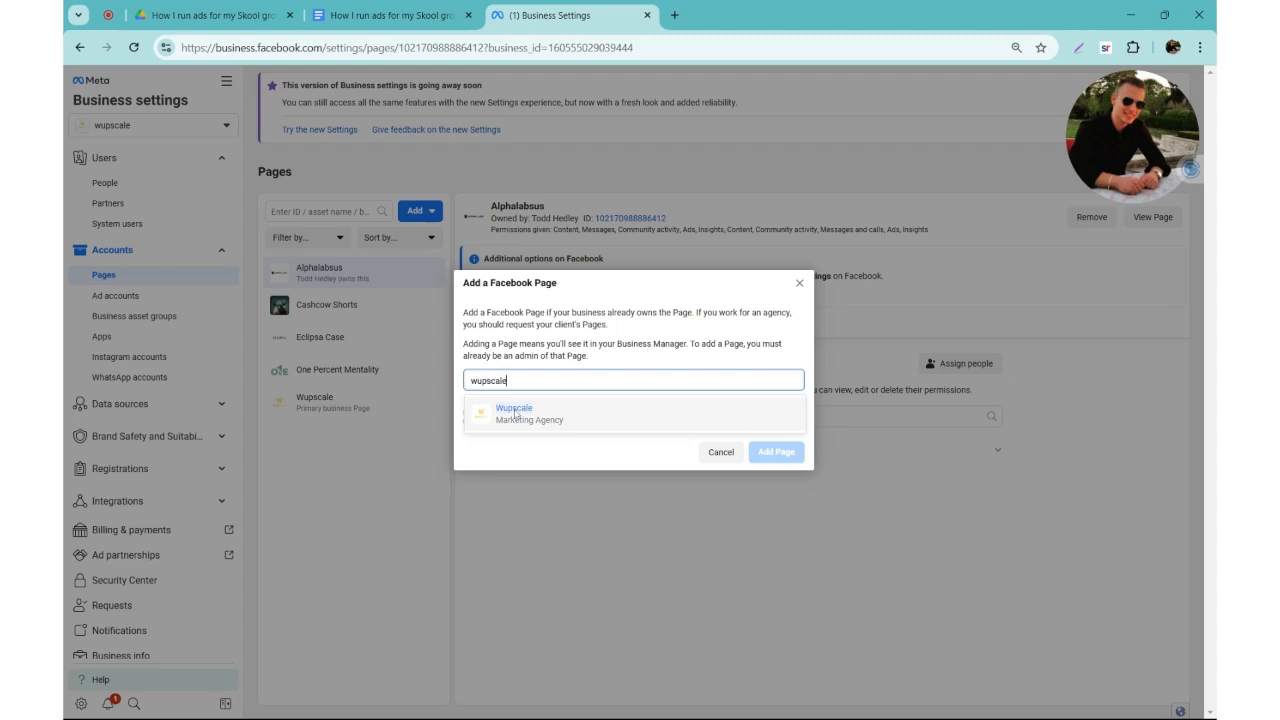
click(799, 284)
Step: View the Wupscale Page's details and the form for creating a new Facebook Page
click(338, 401)
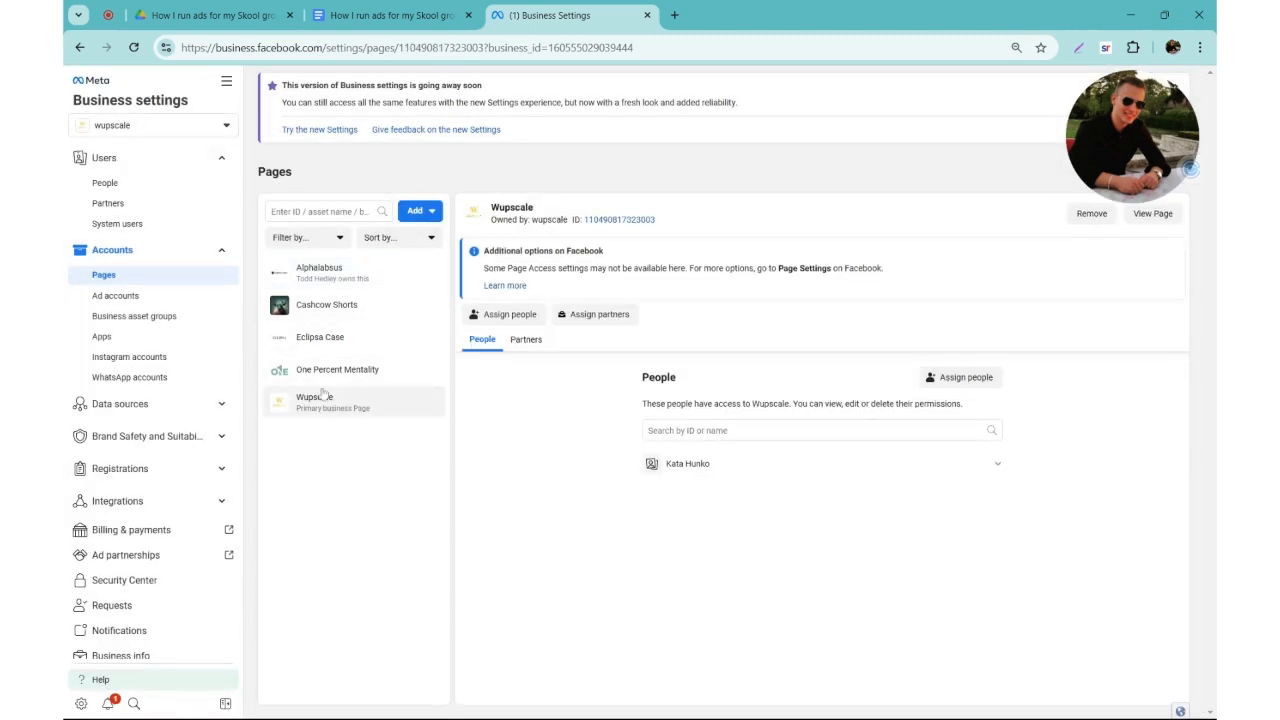
click(418, 211)
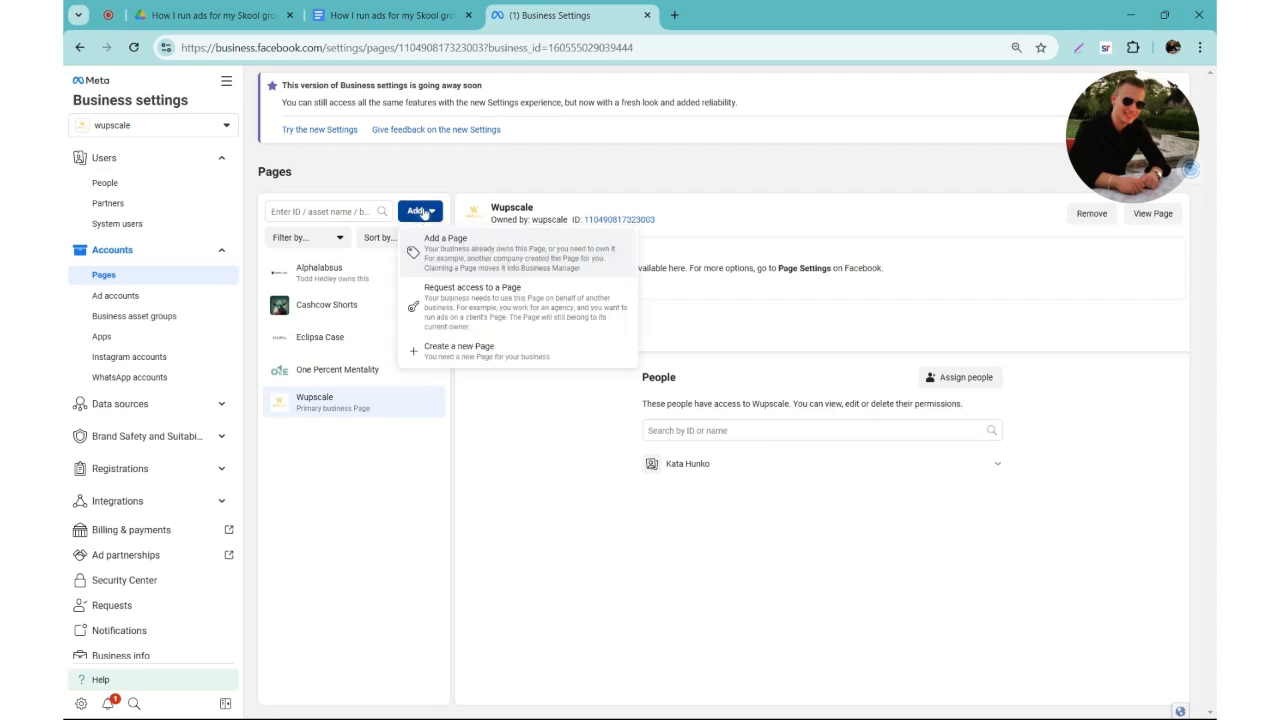
click(452, 349)
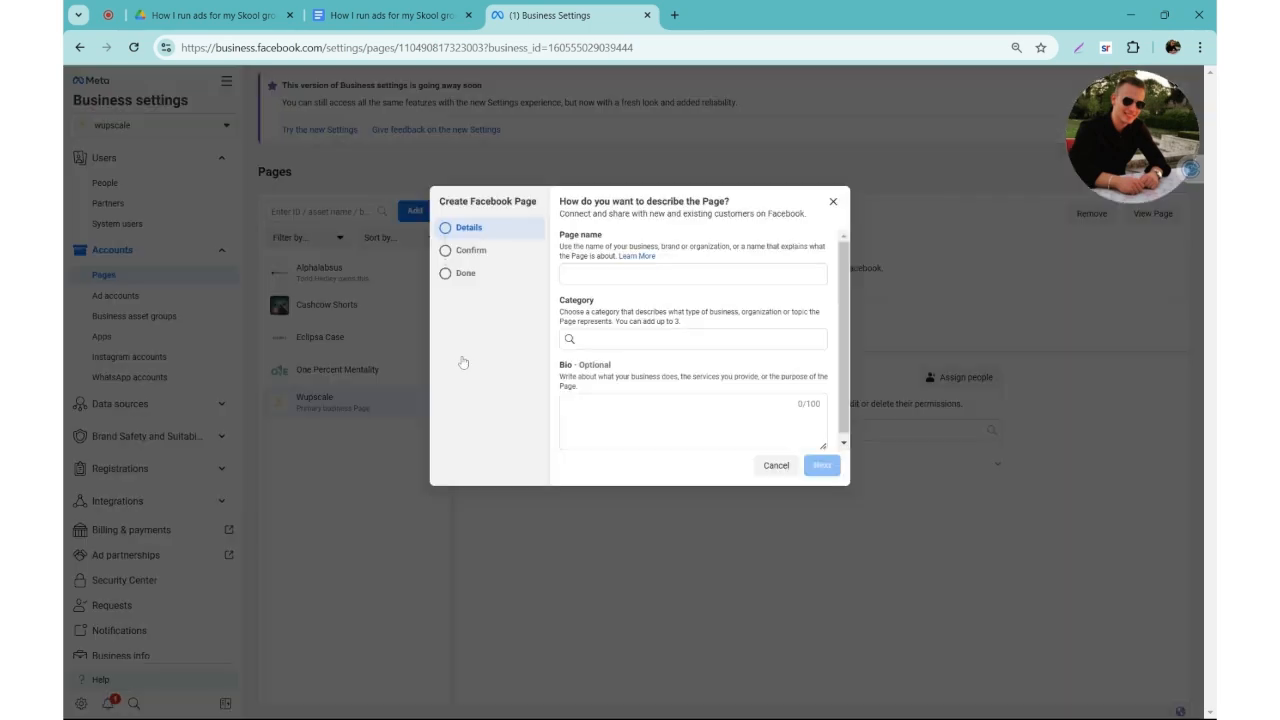
click(622, 272)
scroll(617, 363, down, 1)
click(692, 415)
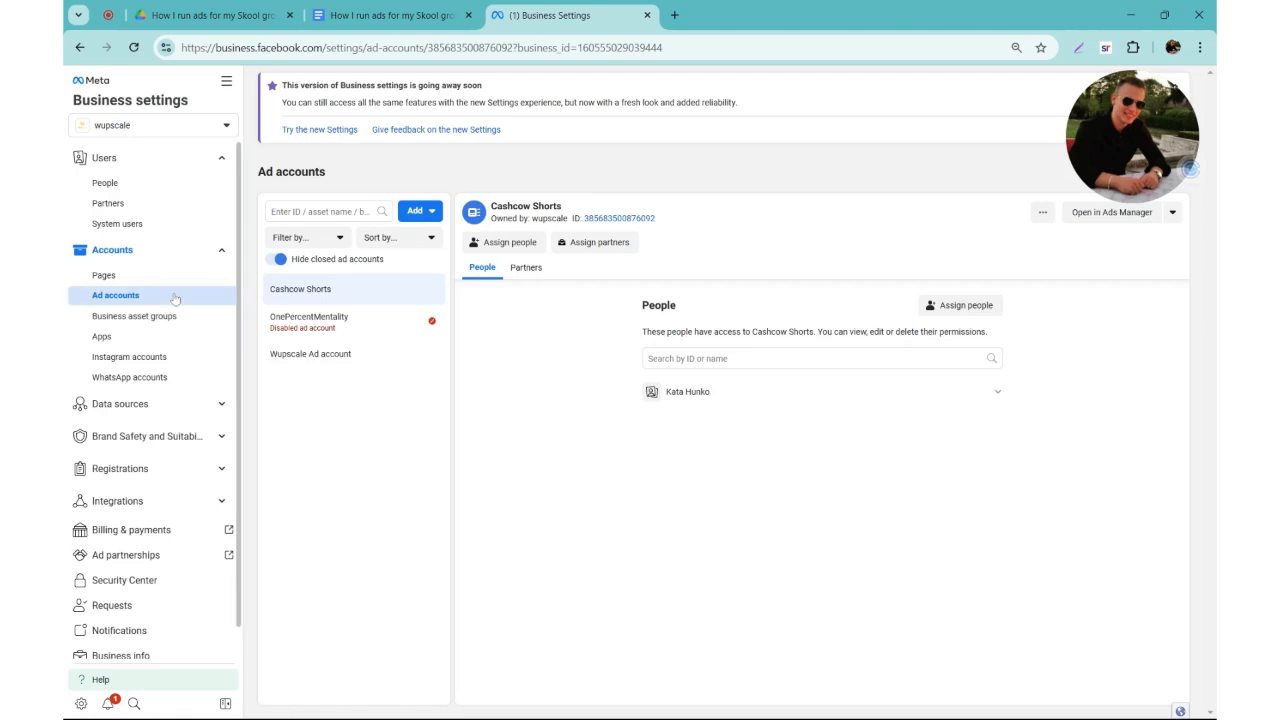
Step: Start creating a new ad account named Newadaccount, keeping the America/Los Angeles time zone and US Dollars
click(426, 214)
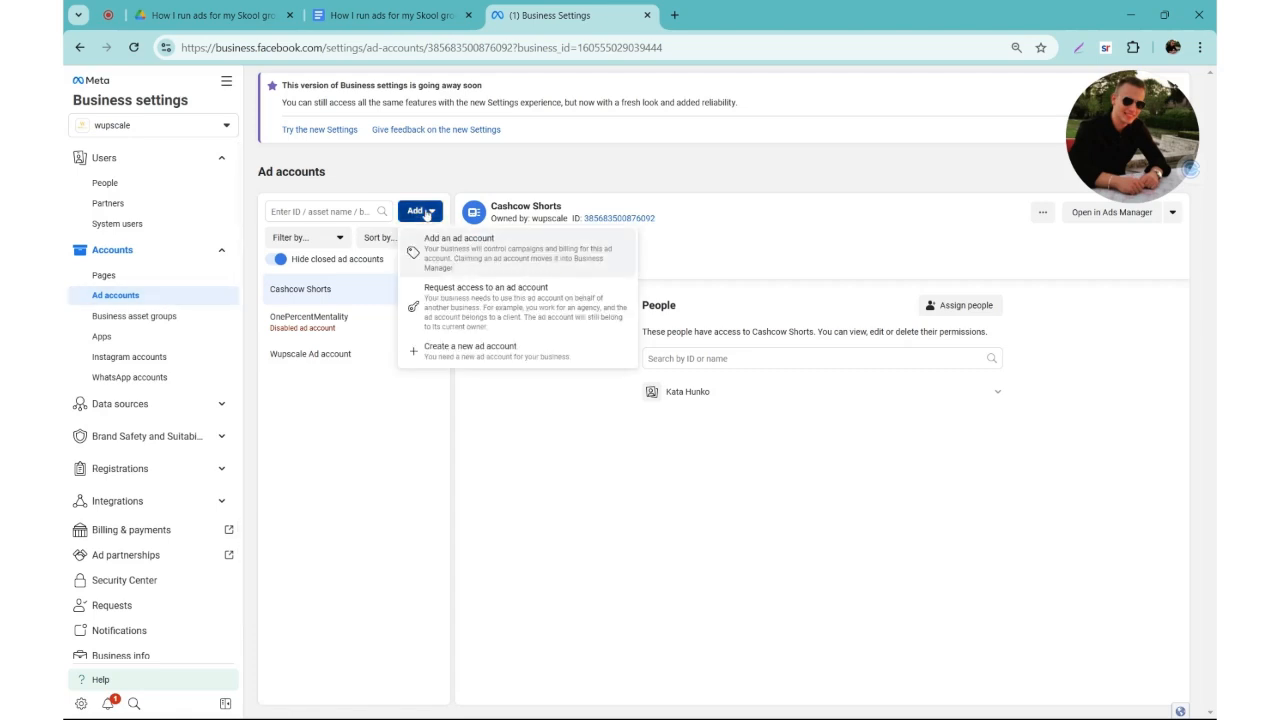
click(428, 213)
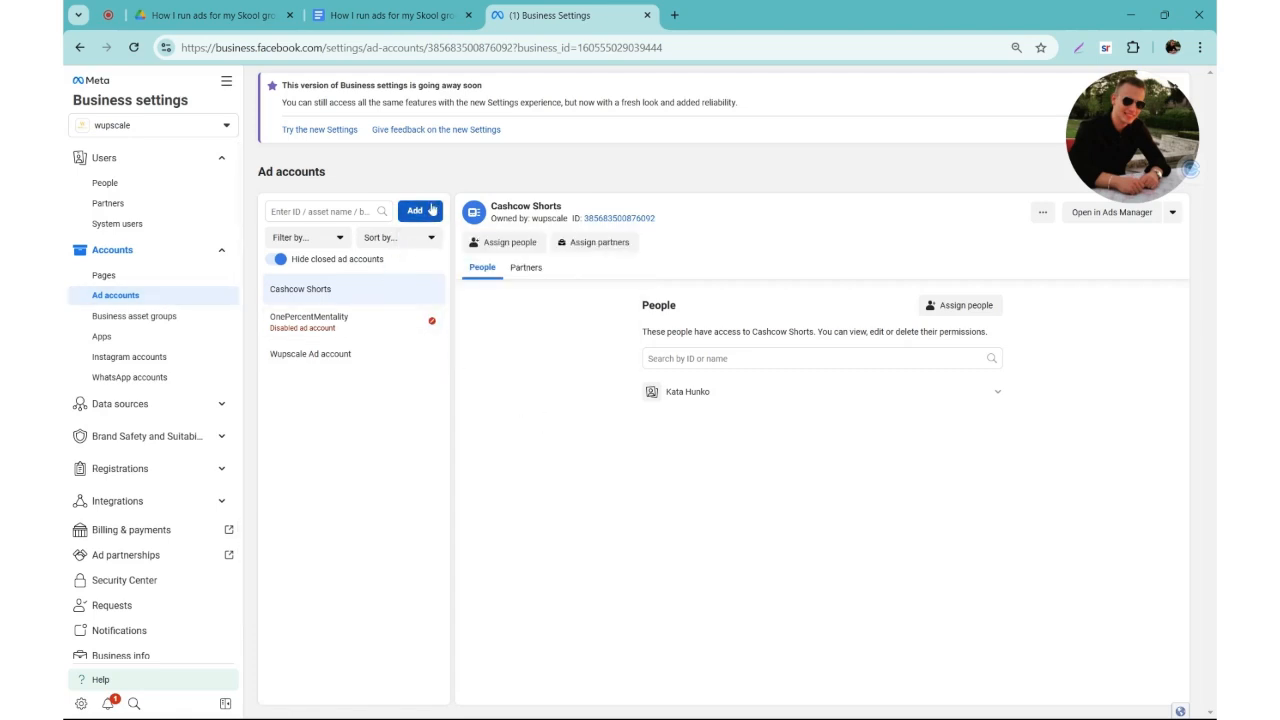
click(436, 214)
click(309, 211)
click(405, 210)
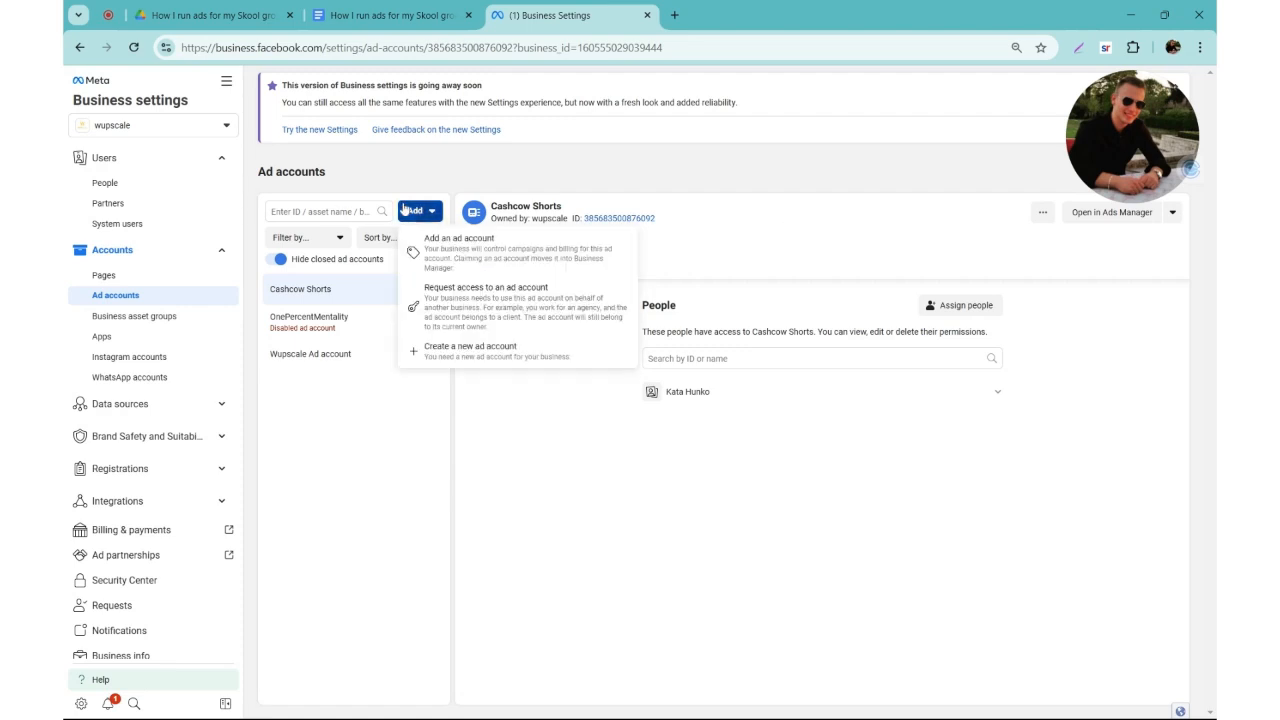
click(486, 360)
click(499, 389)
text(Newadaccount)
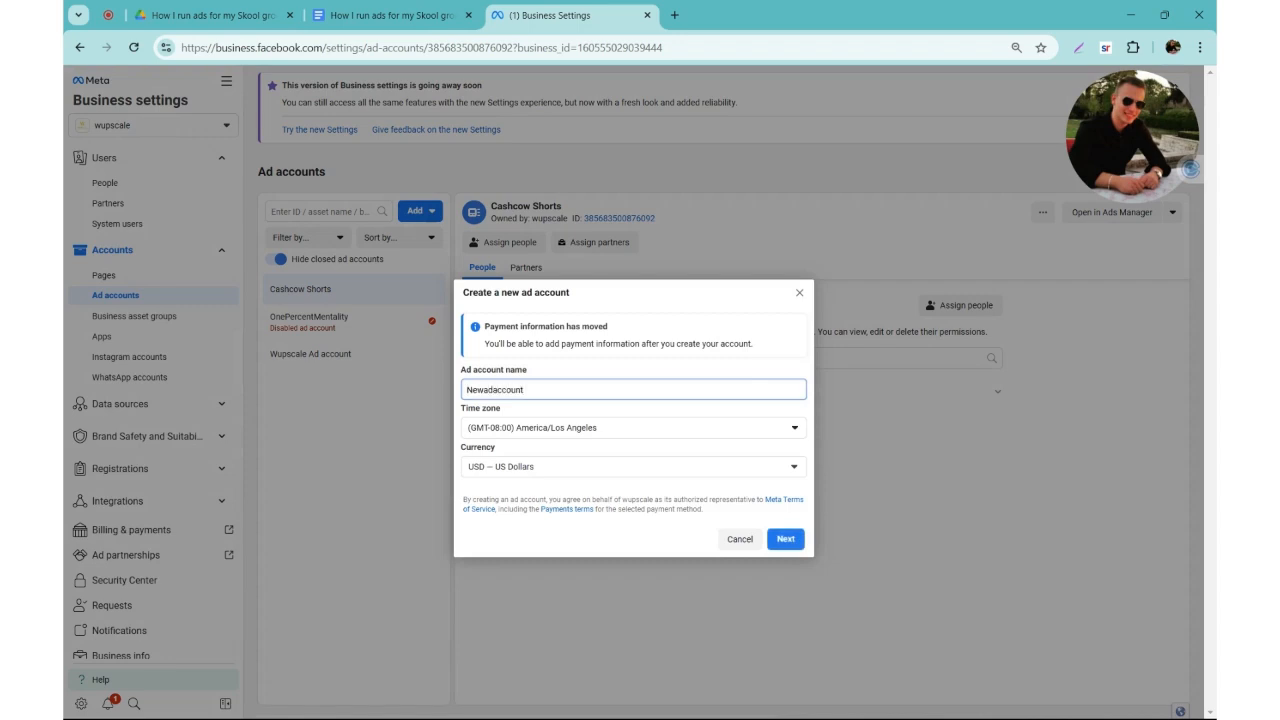
click(530, 428)
click(530, 428)
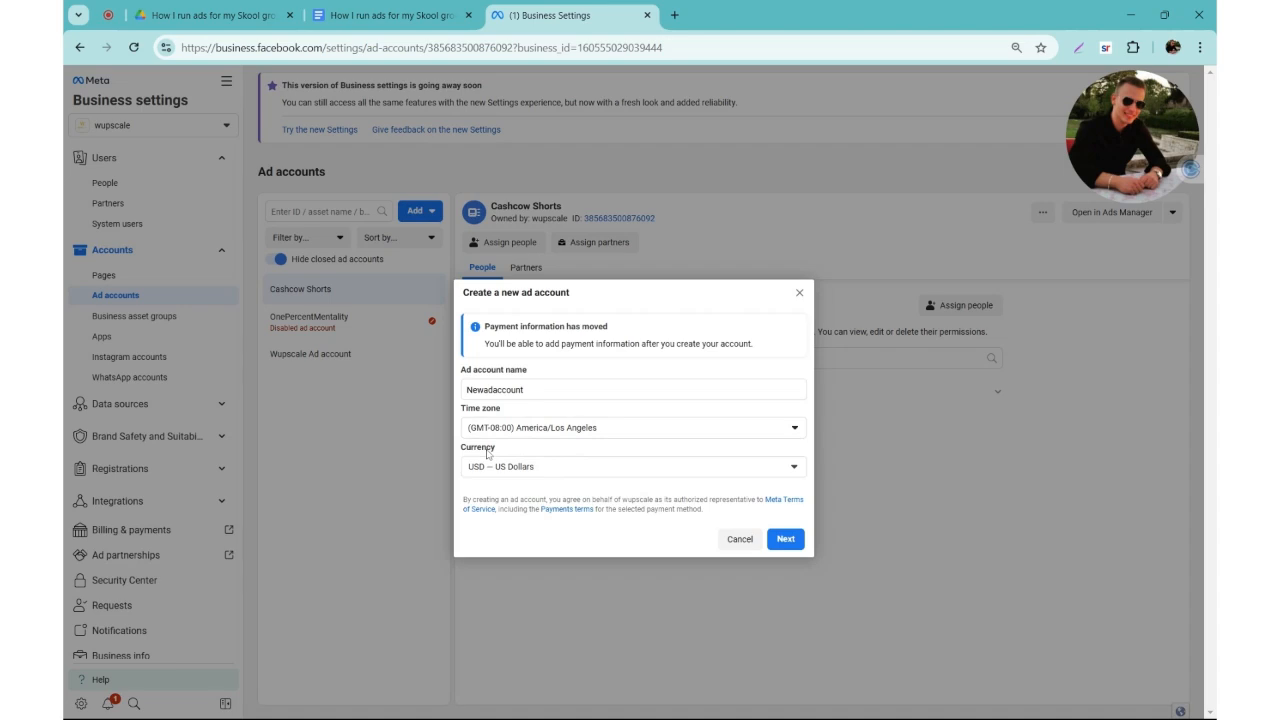
click(786, 539)
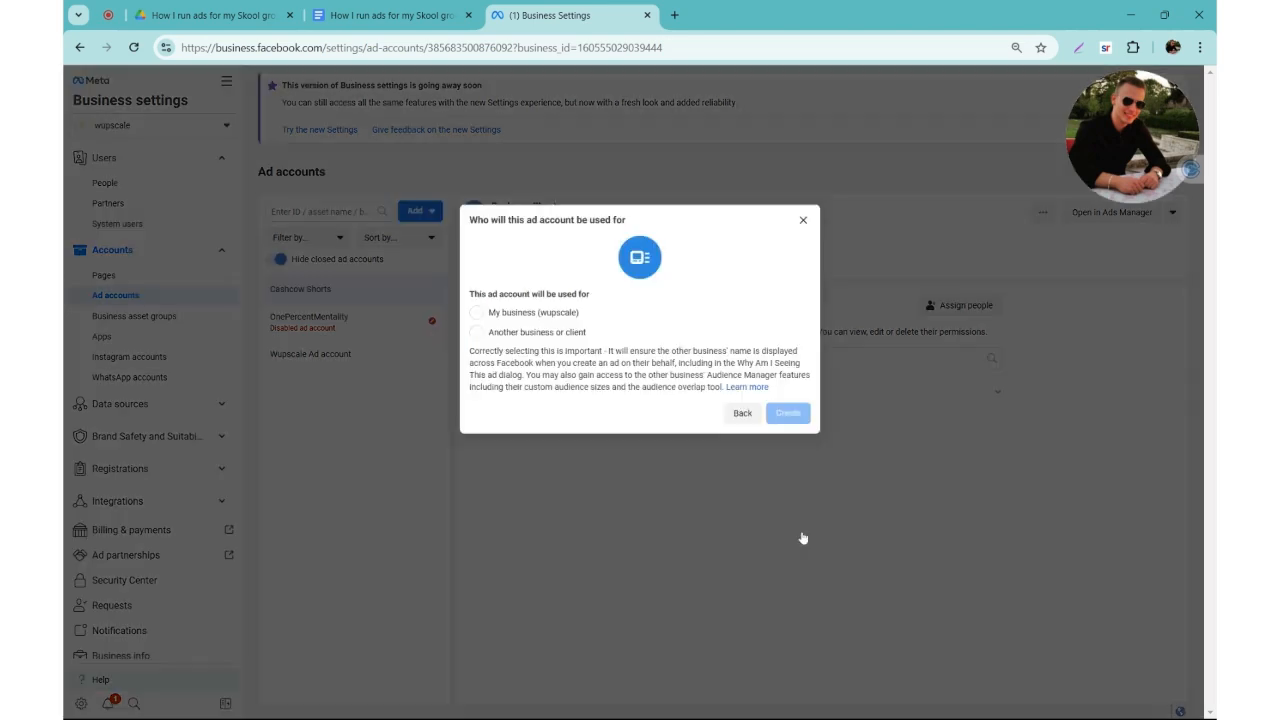
Step: Create the ad account for your own business (wupscale) and assign the listed person full control to manage ad accounts
click(513, 316)
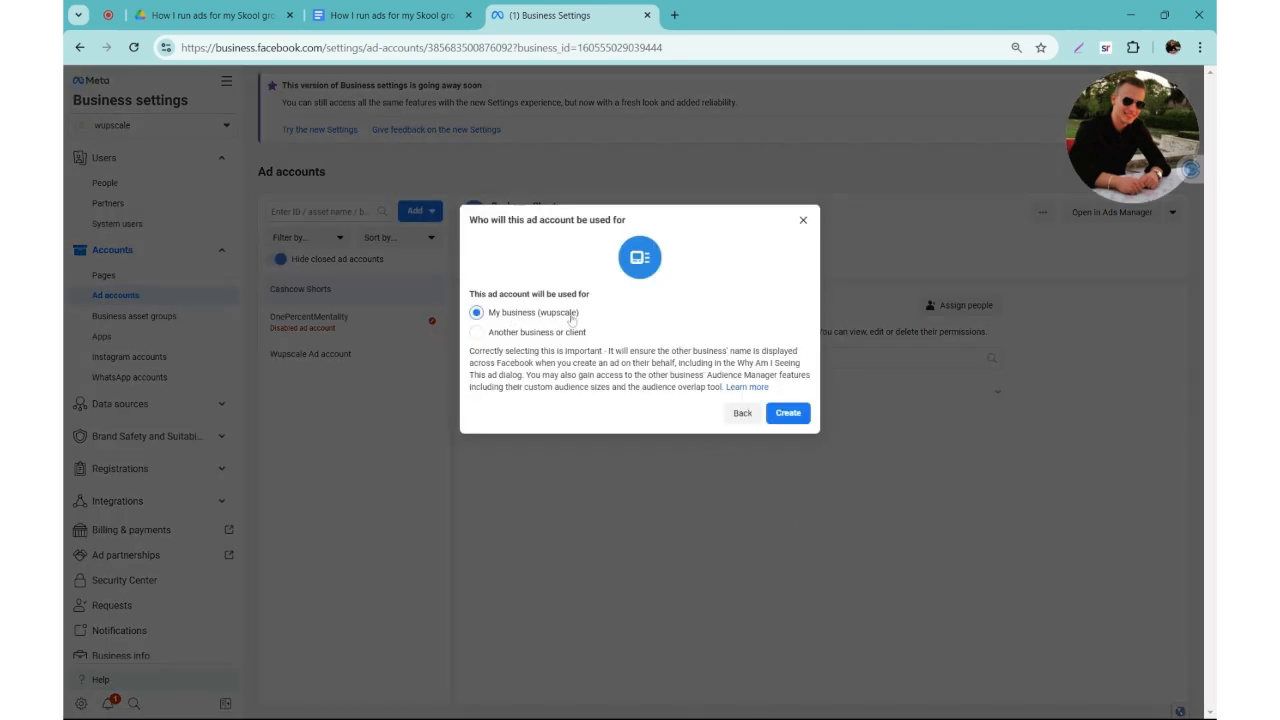
click(787, 413)
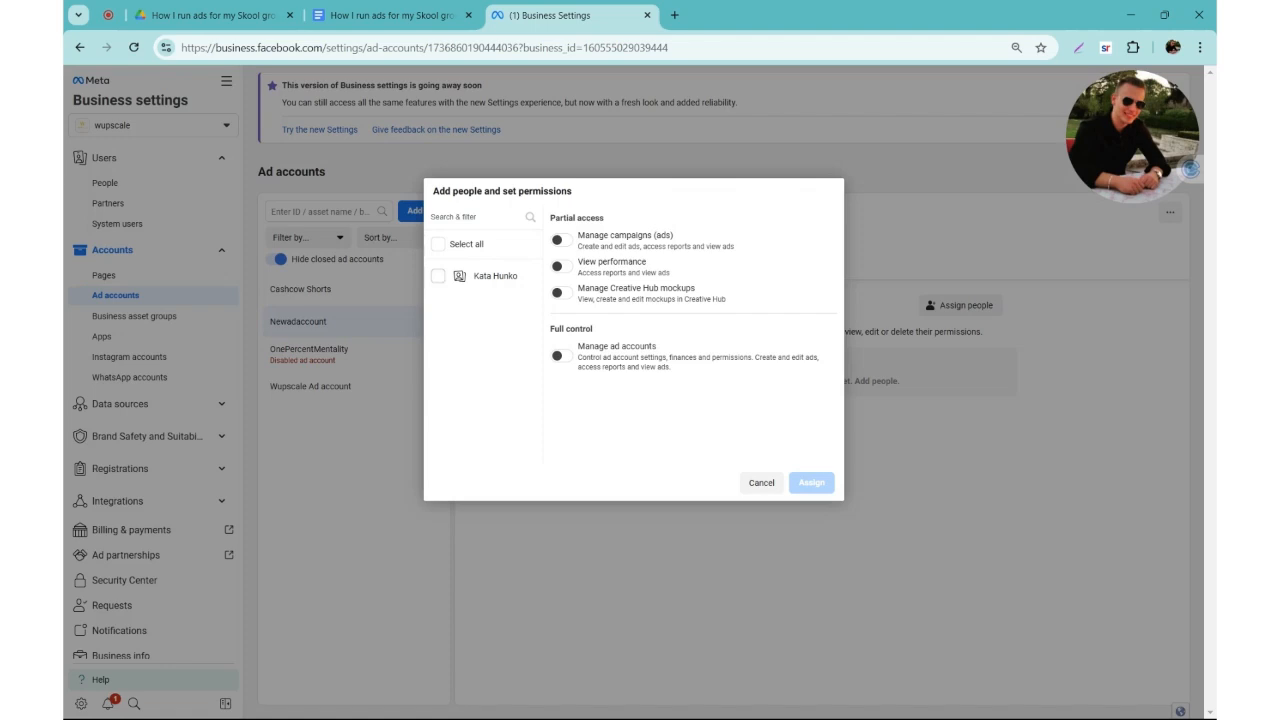
click(439, 277)
click(564, 355)
click(826, 488)
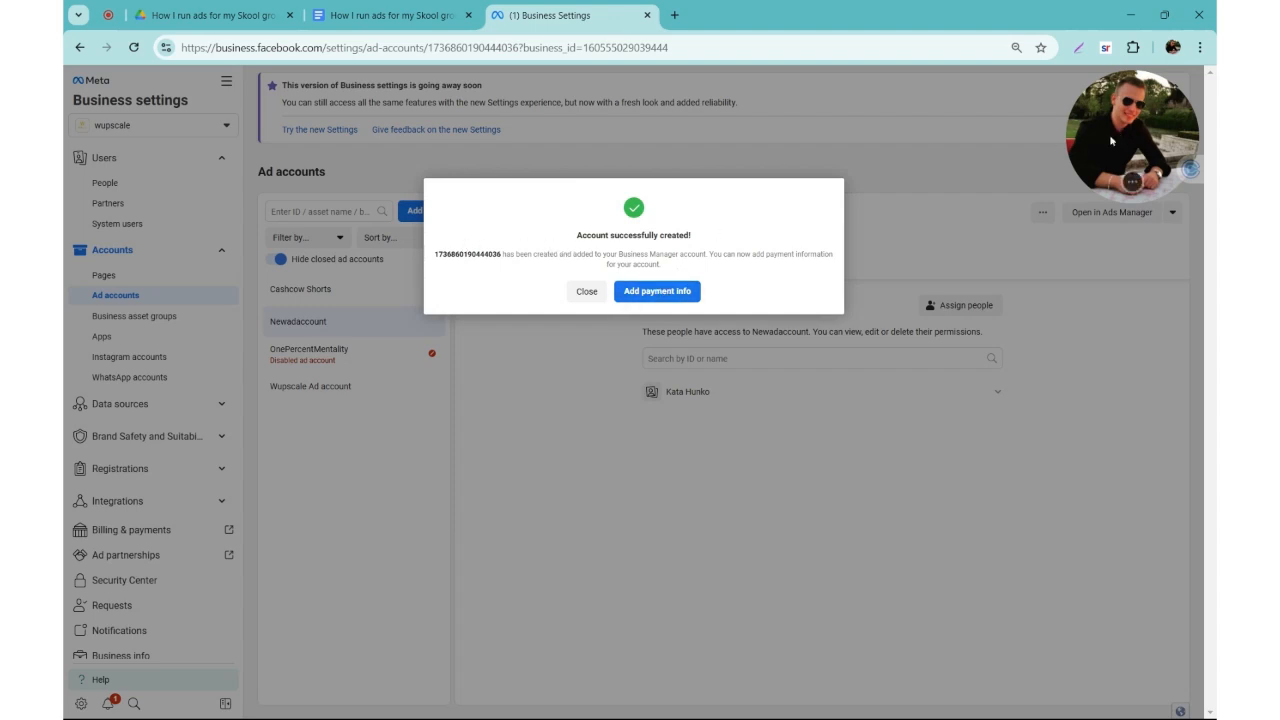
Step: Proceed from the account creation confirmation and open the payment methods of Newadaccount
click(655, 293)
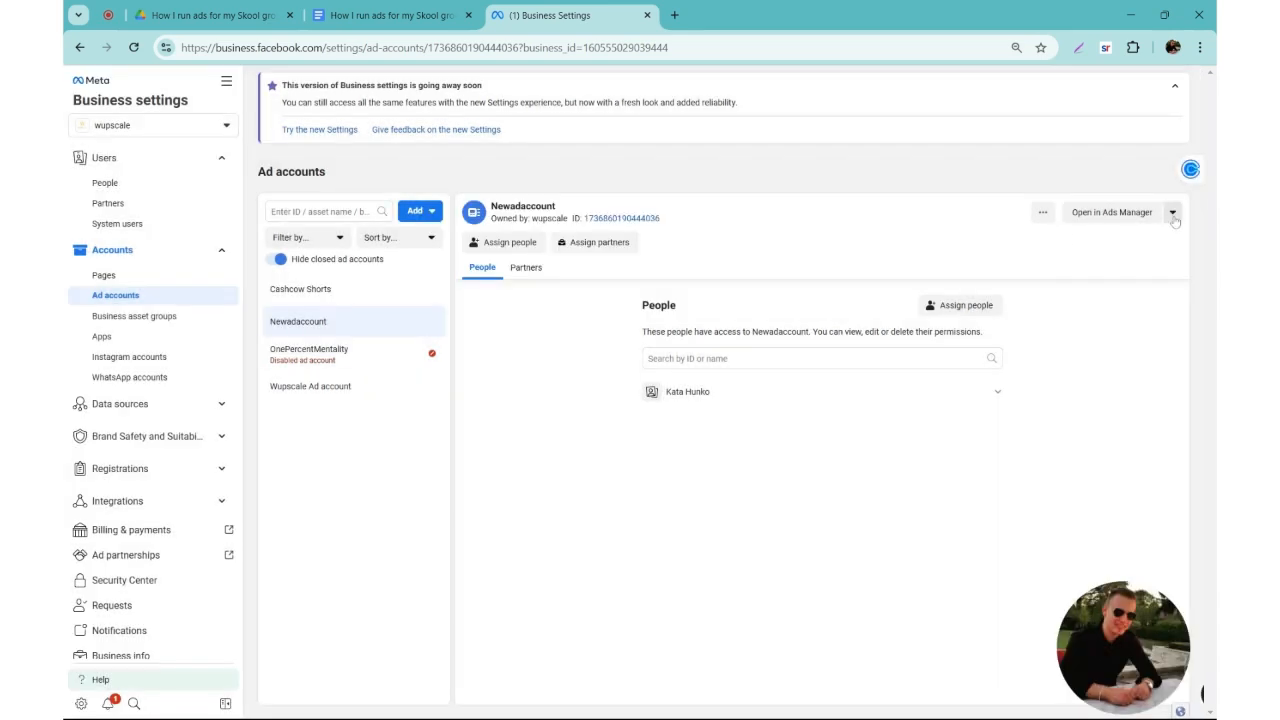
click(1174, 220)
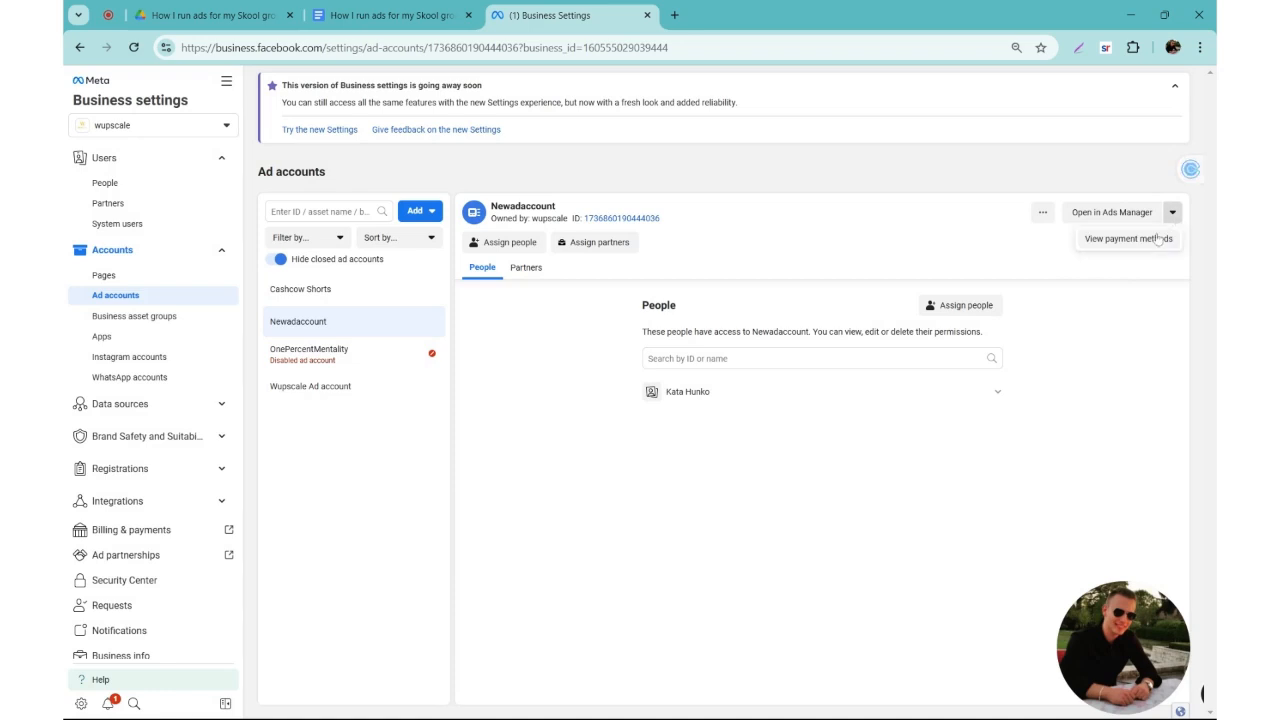
click(1103, 246)
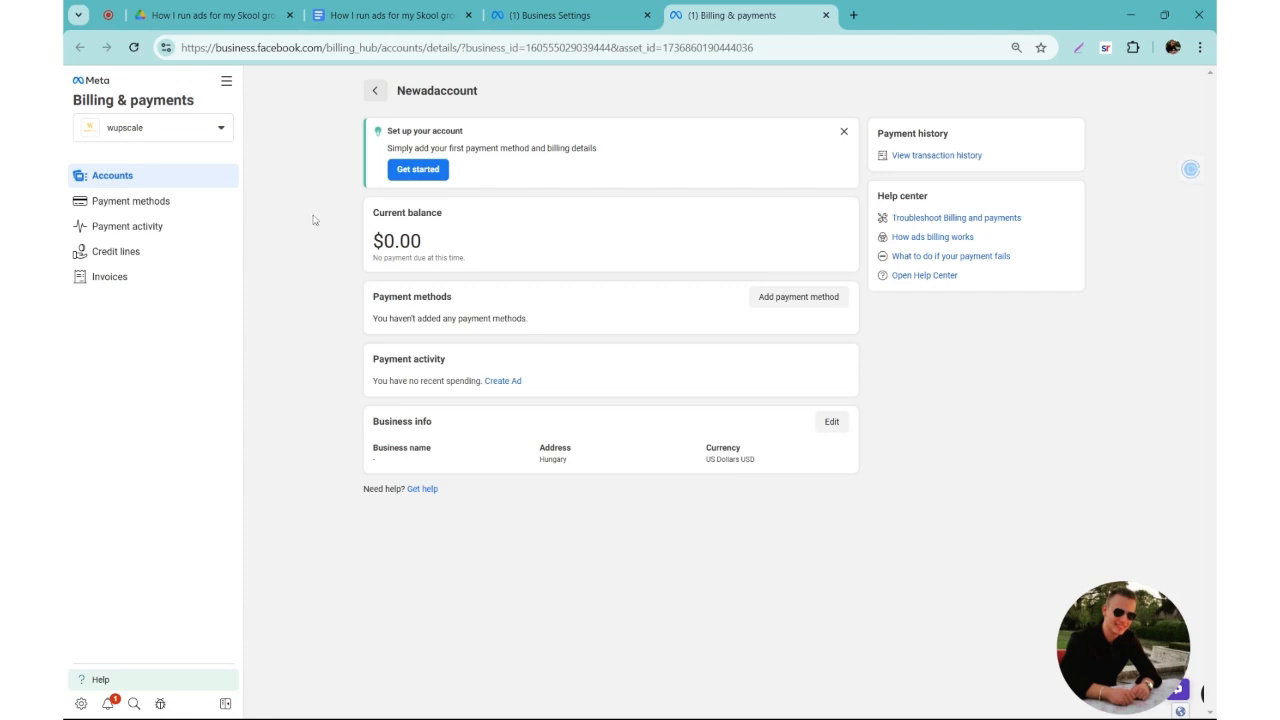
Step: Start the payment setup of Newadaccount and accept Hungary, US Dollars and the Los Angeles, America time zone
click(432, 177)
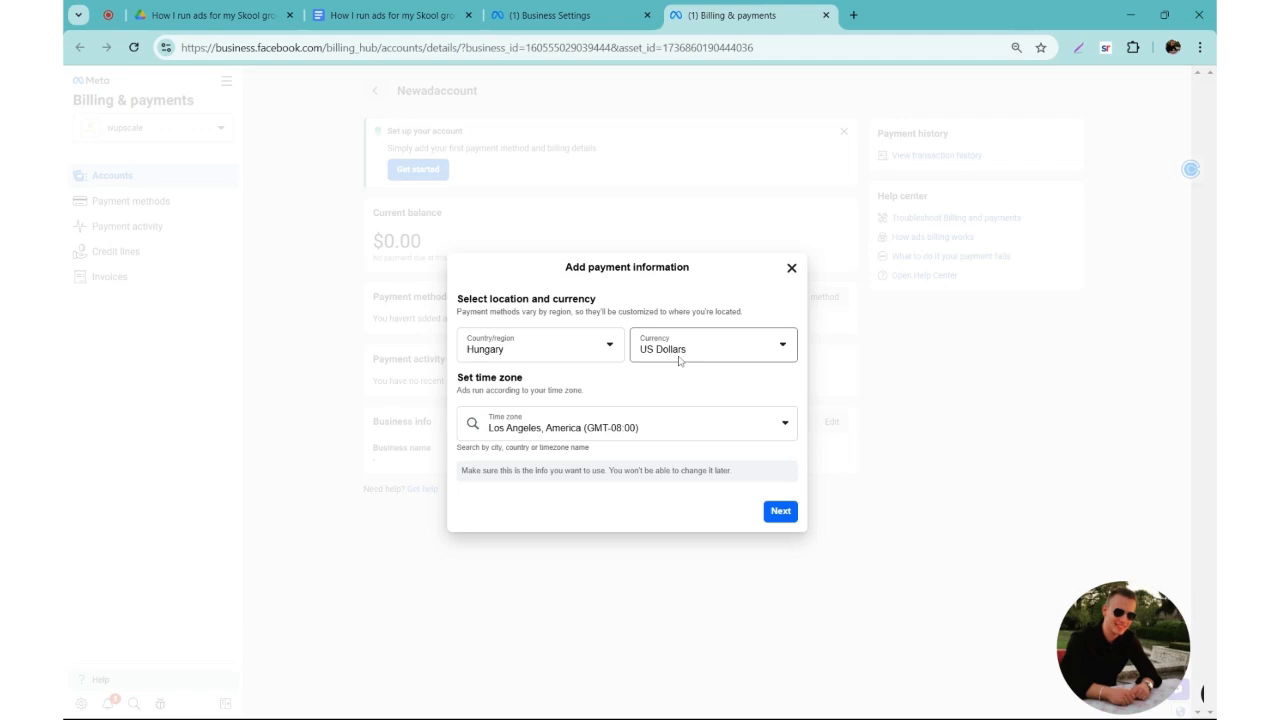
click(780, 511)
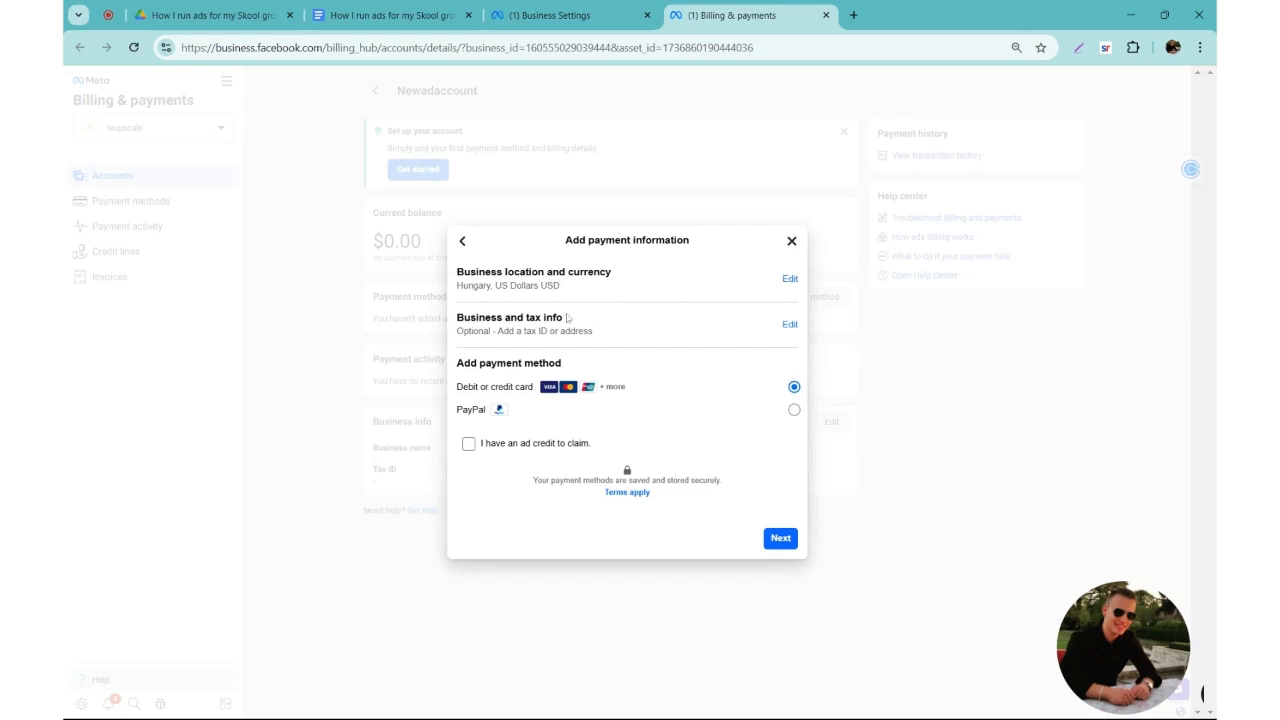
Step: Examine the business name, address, EU VAT number and advertising purpose fields of the tax information form, and leave the billing setup without saving
click(789, 324)
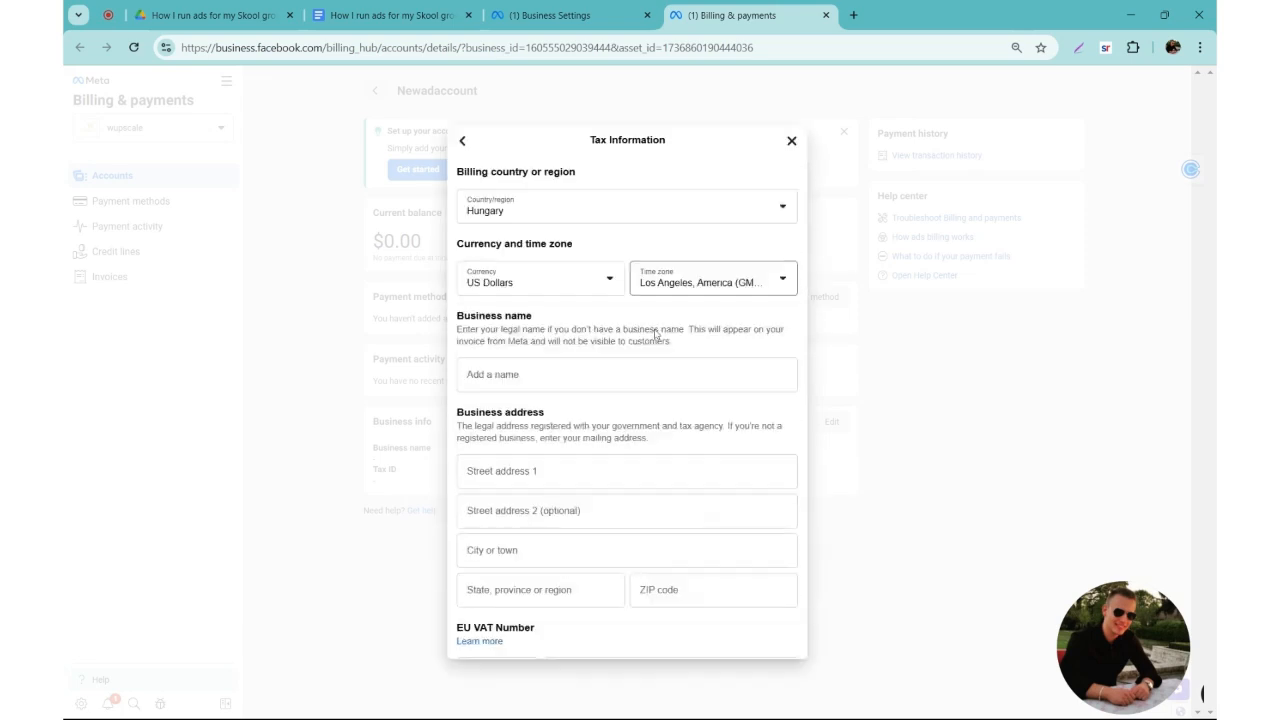
click(660, 345)
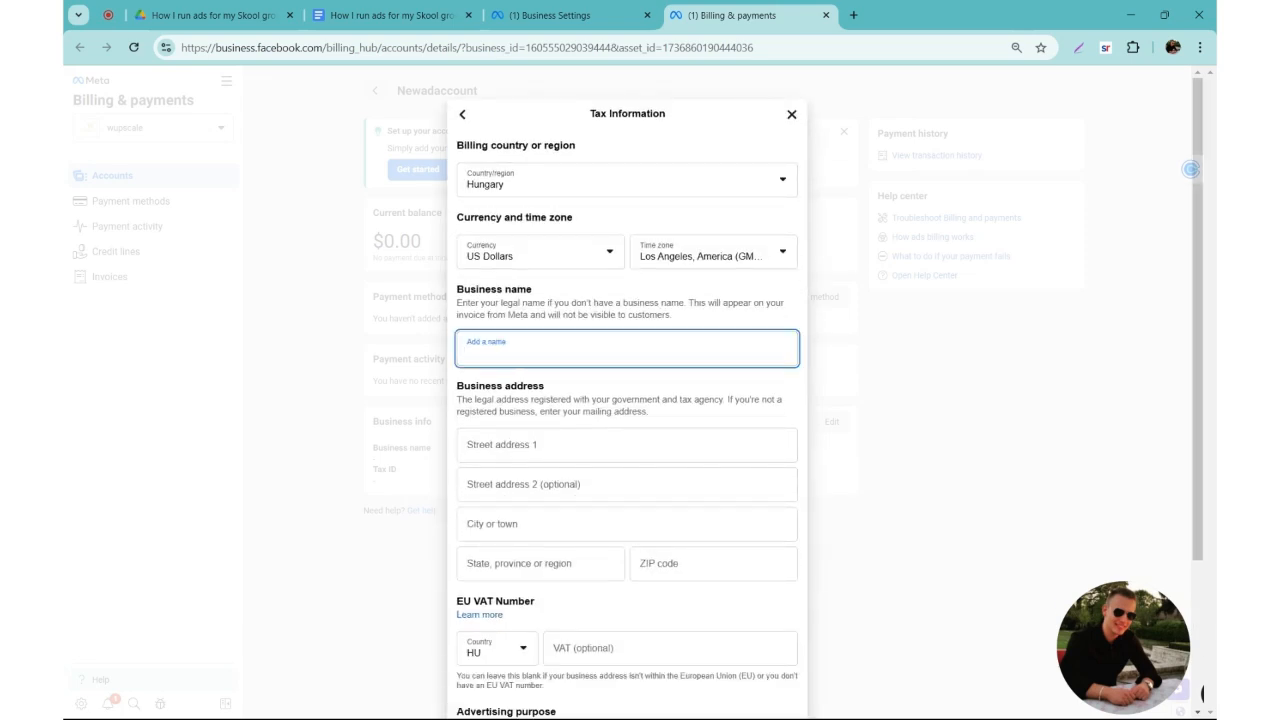
key(Tab)
key(Tab)
key(Tab)
scroll(627, 400, down, 1)
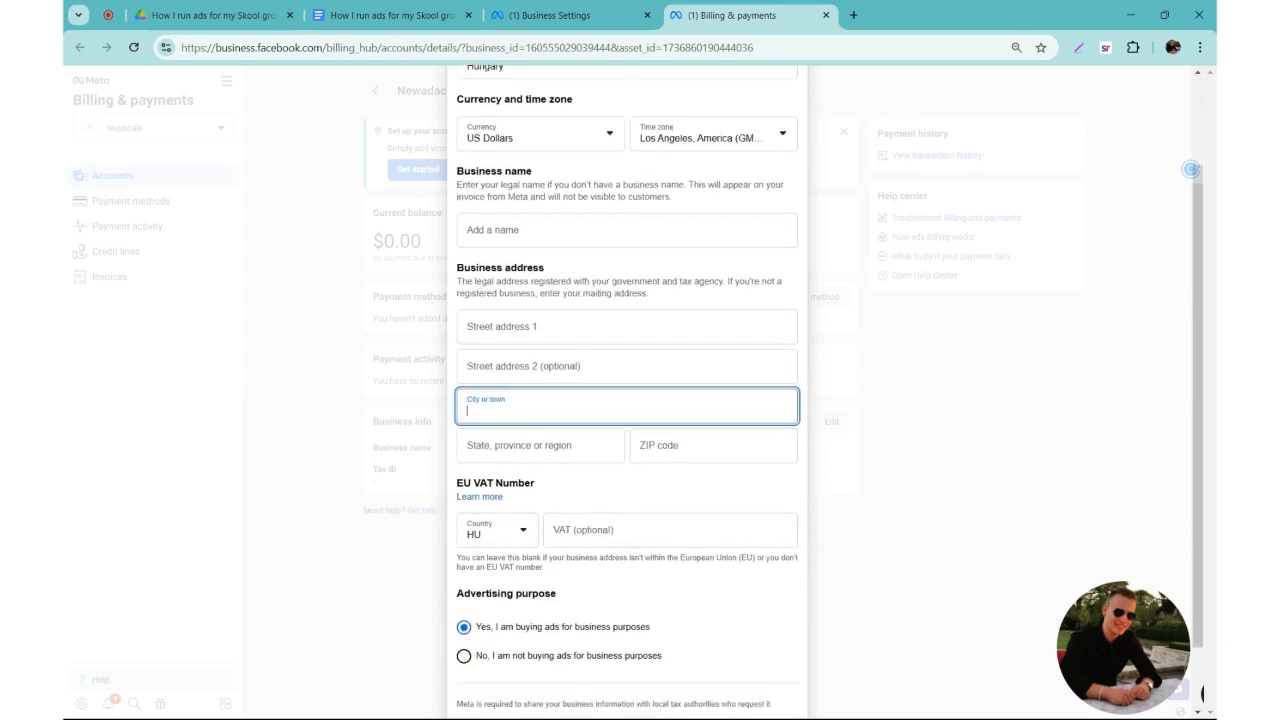
scroll(670, 529, down, 1)
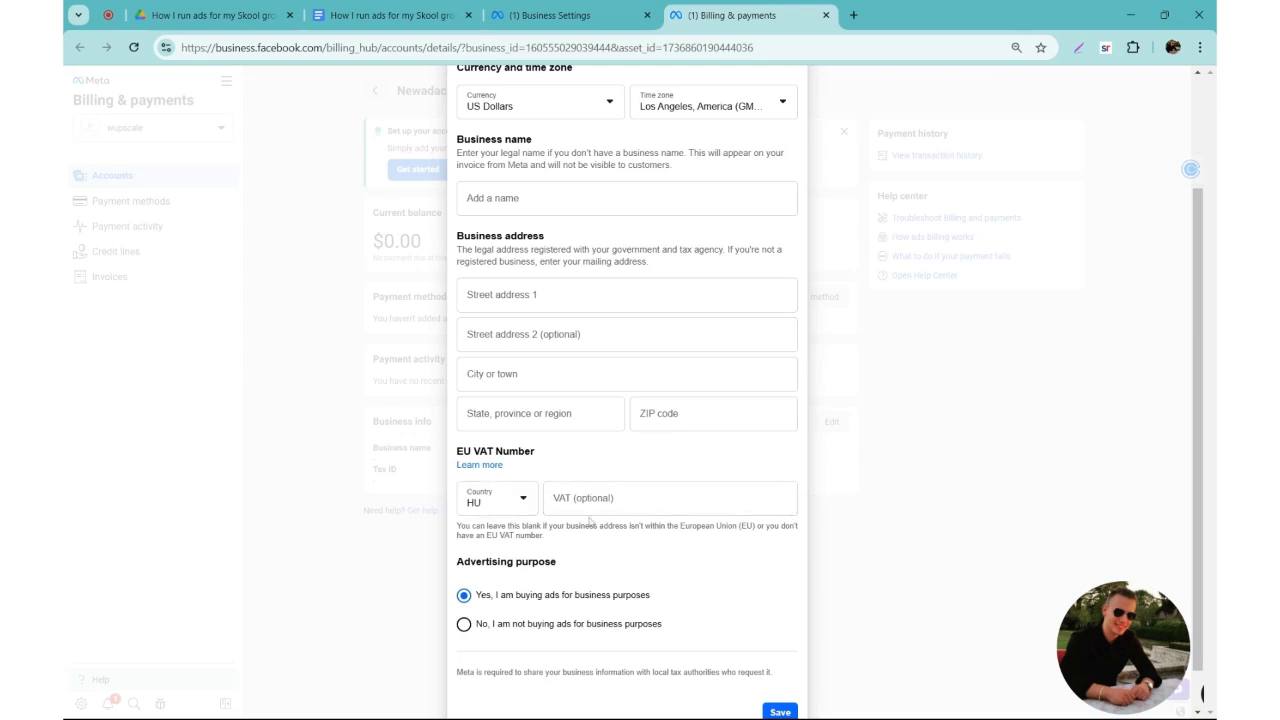
scroll(570, 580, down, 1)
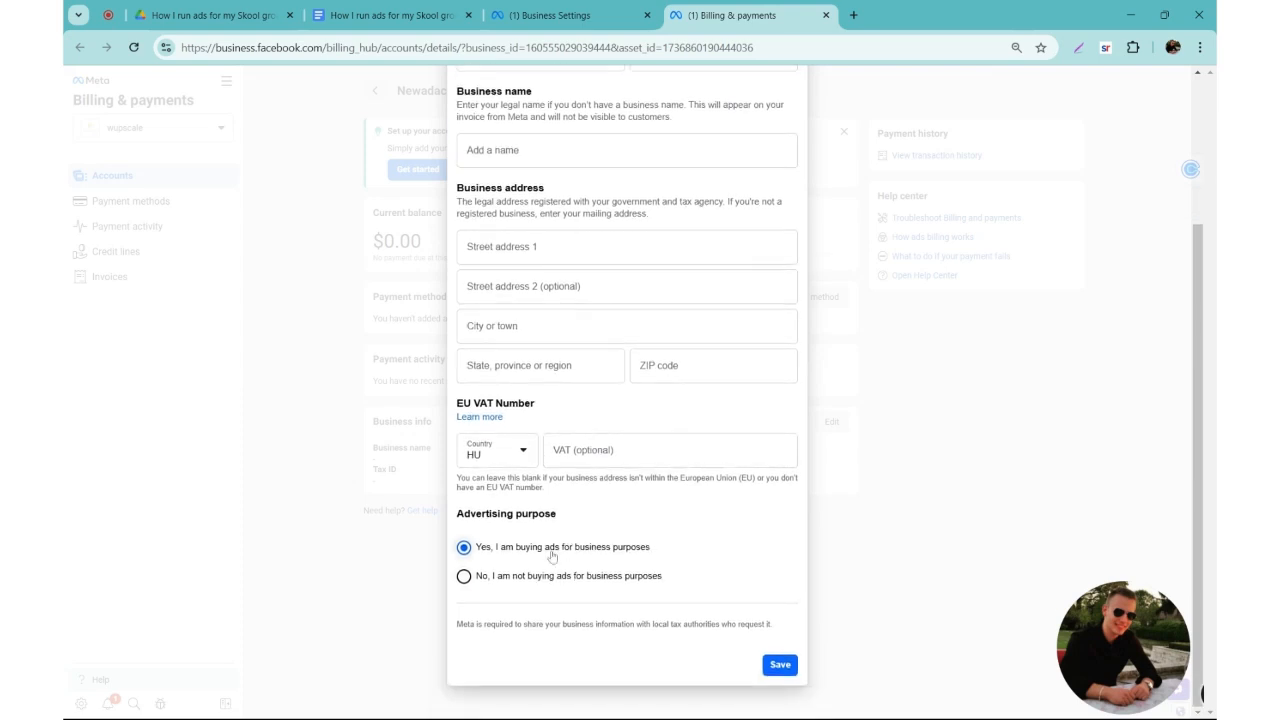
drag(558, 553, 612, 556)
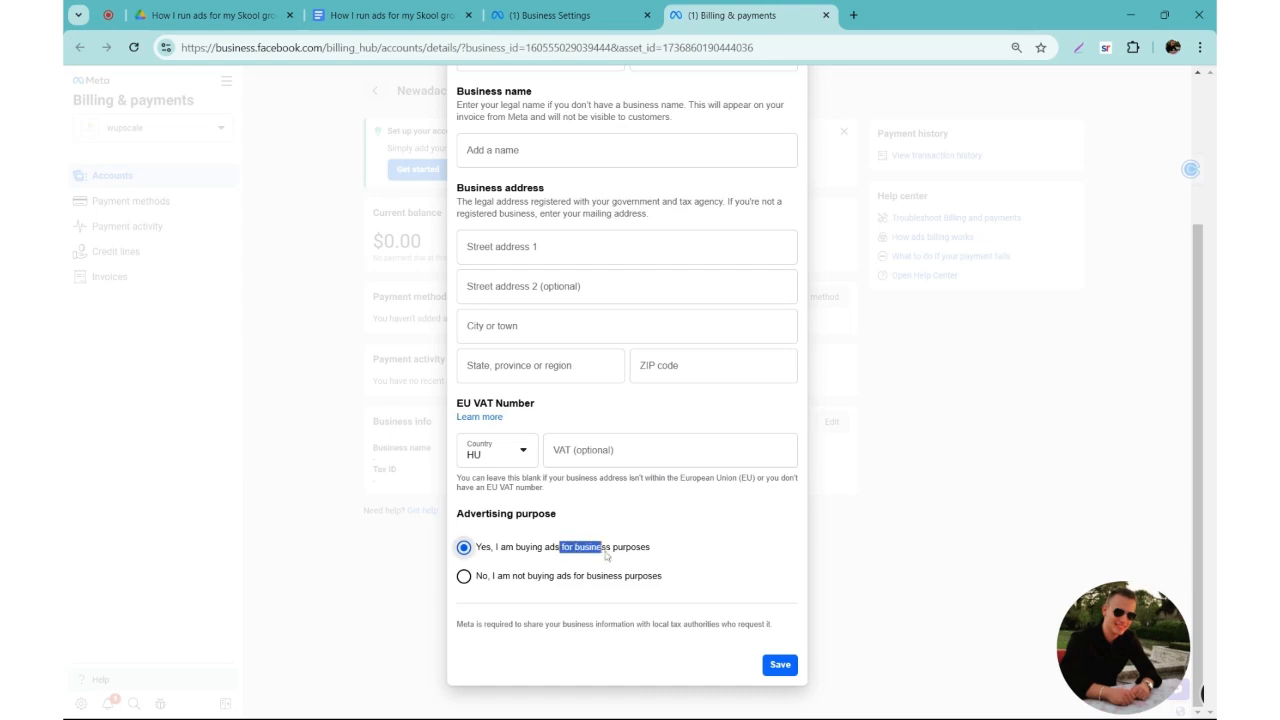
click(478, 553)
drag(478, 553, 650, 553)
scroll(600, 400, up, 3)
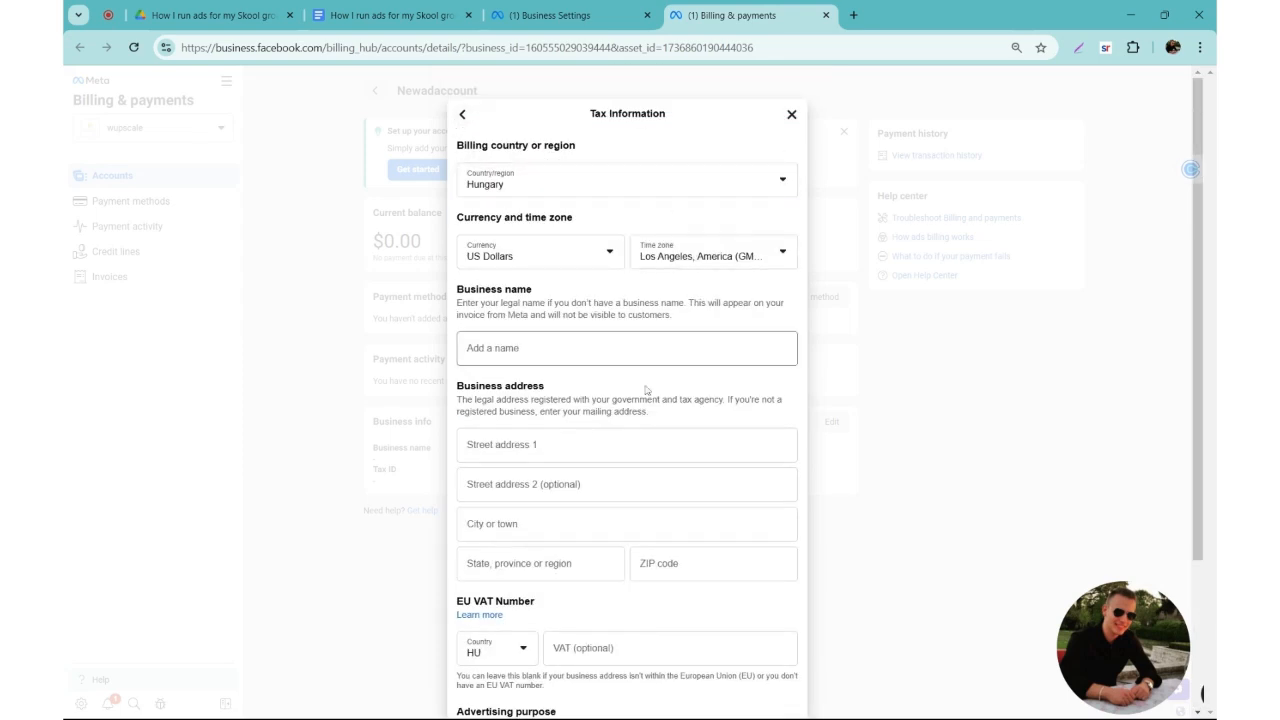
scroll(600, 314, down, 5)
scroll(680, 514, up, 5)
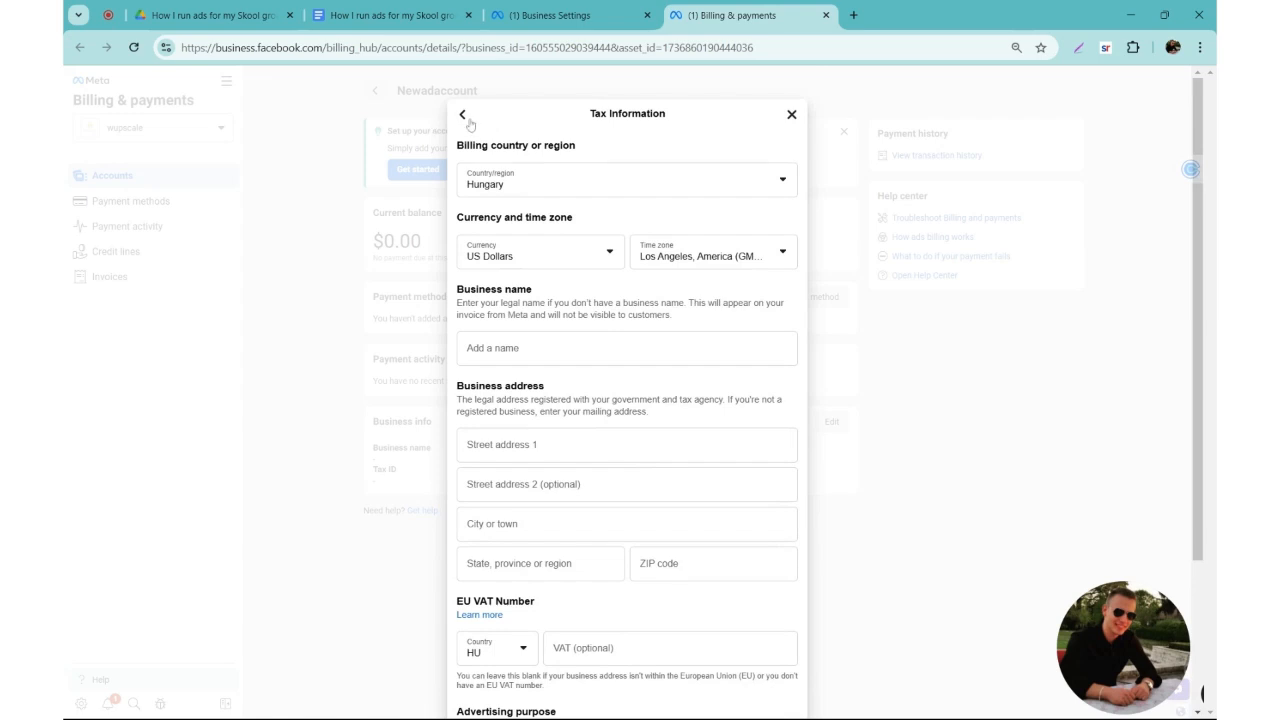
click(462, 114)
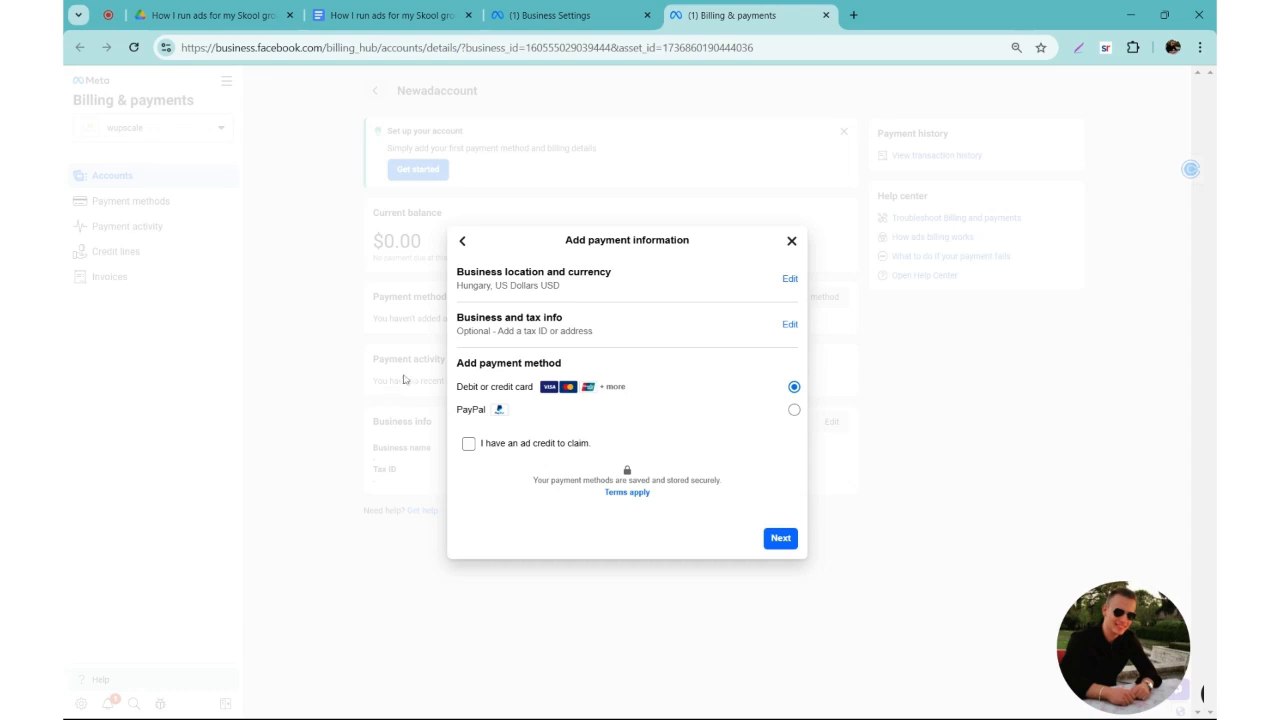
click(791, 241)
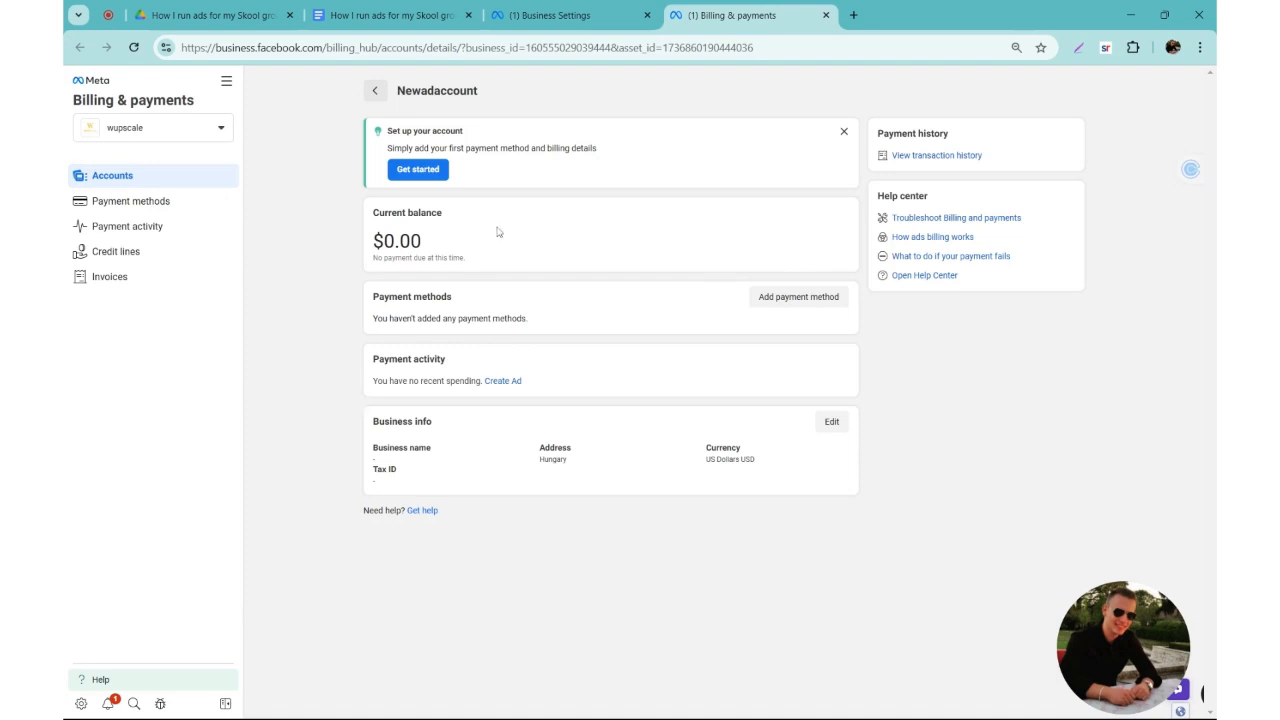
click(826, 15)
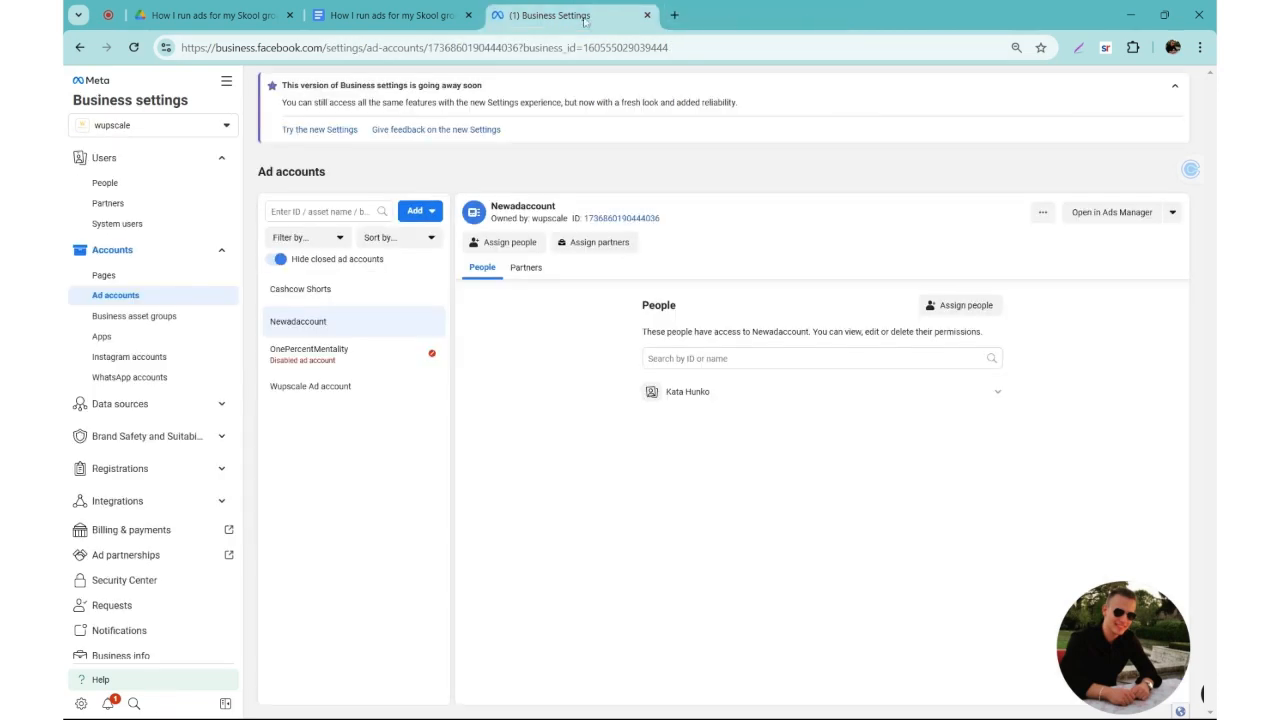
Step: Switch to the Google Docs outline and review the Facebook Page and Instagram page item under setting up a new Business Manager
click(436, 17)
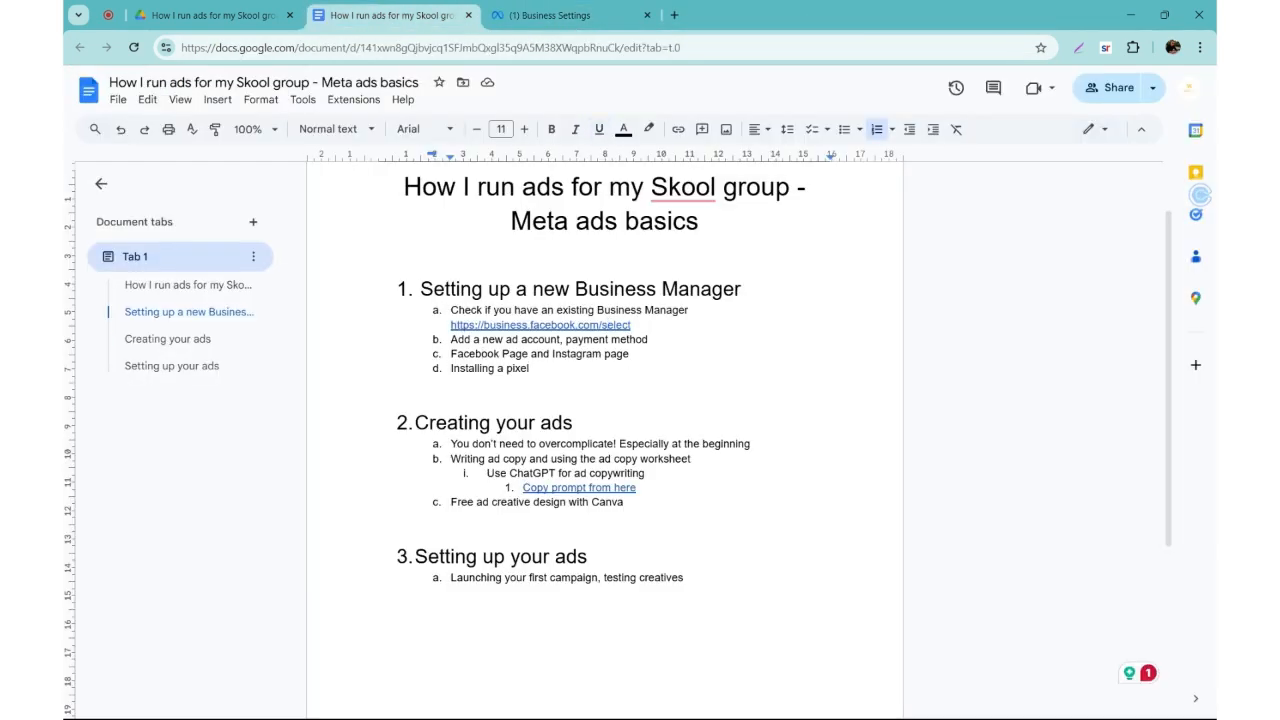
drag(451, 354, 530, 354)
click(531, 354)
drag(552, 354, 600, 354)
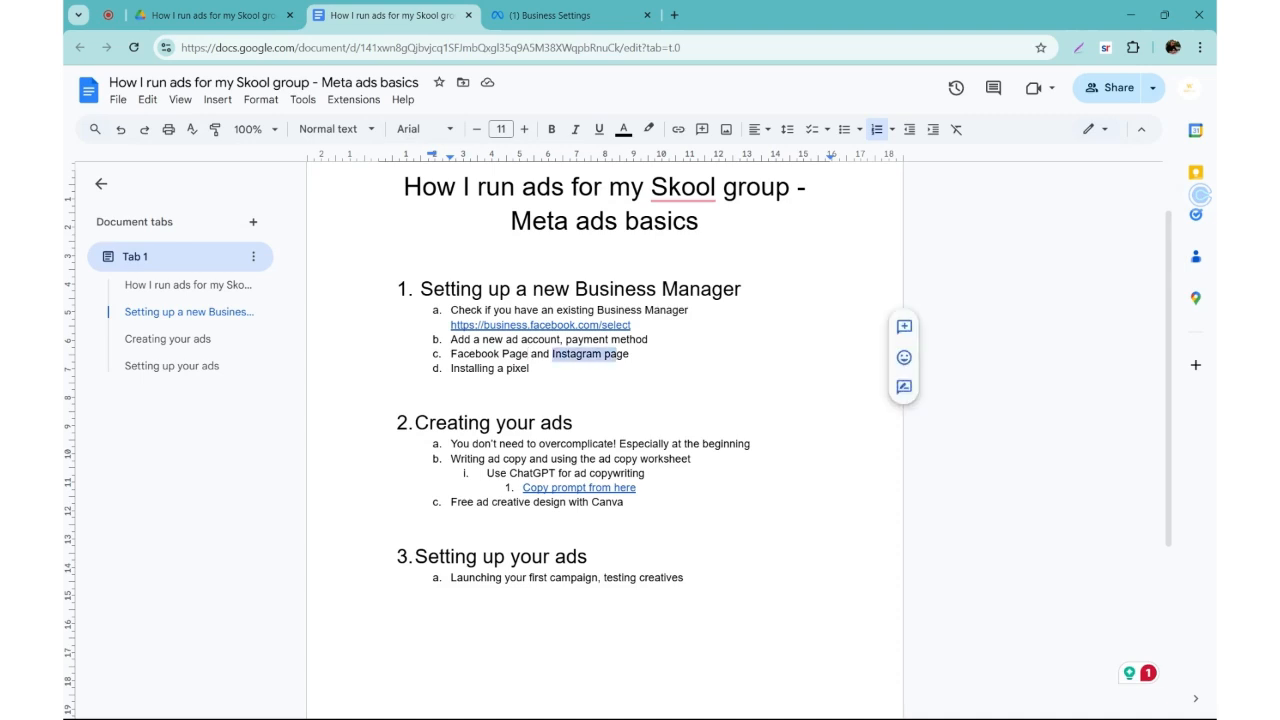
Step: Return to Meta Business Settings and view the Instagram accounts and the dialog for connecting another one
click(550, 15)
click(214, 362)
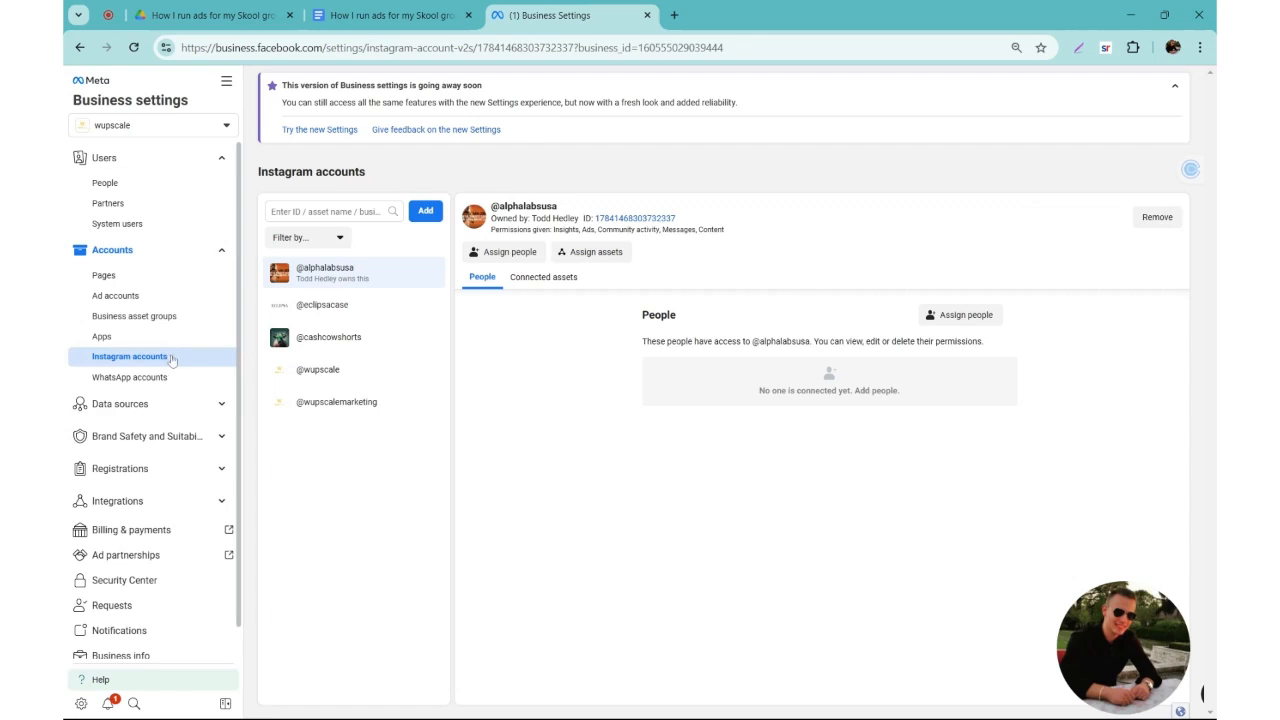
click(424, 212)
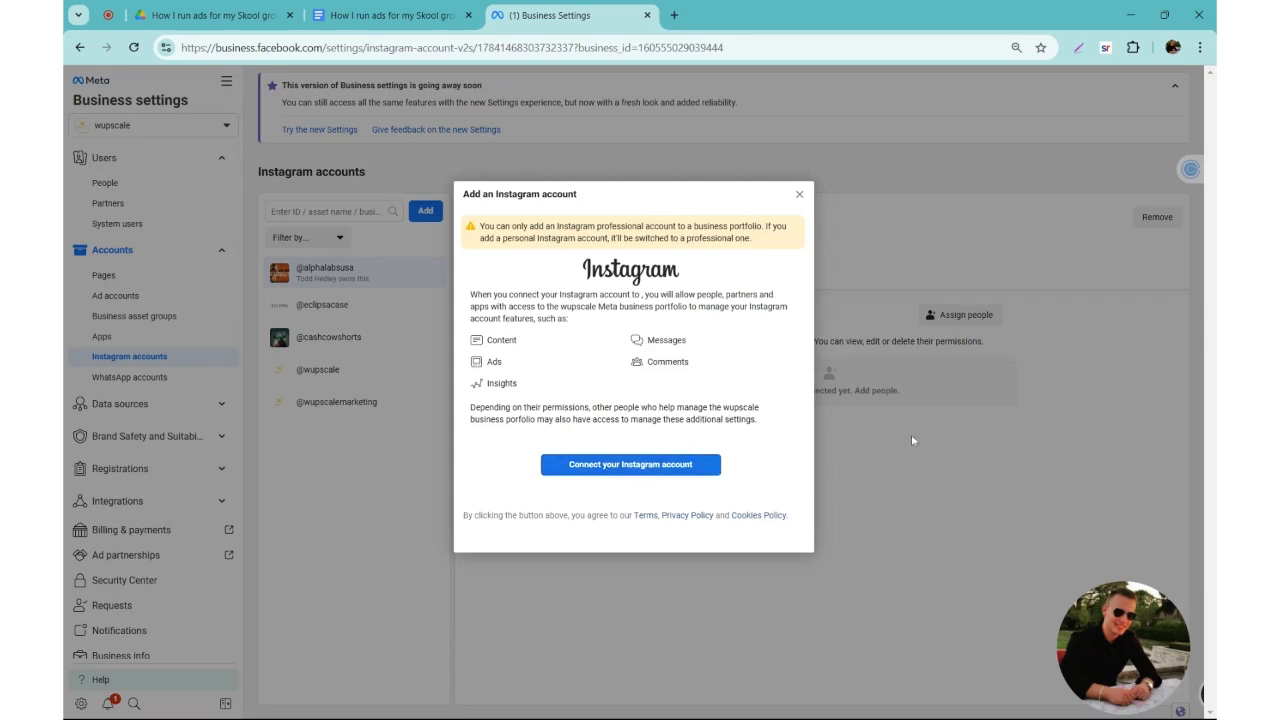
click(799, 194)
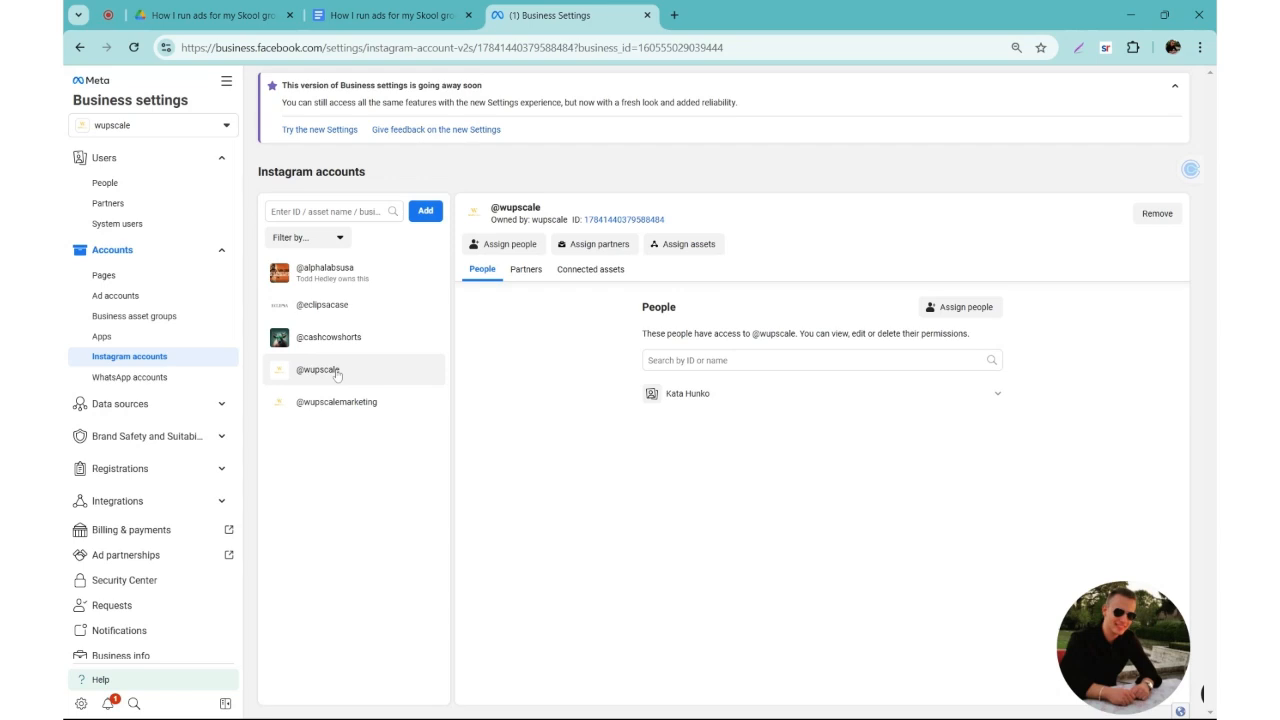
click(940, 307)
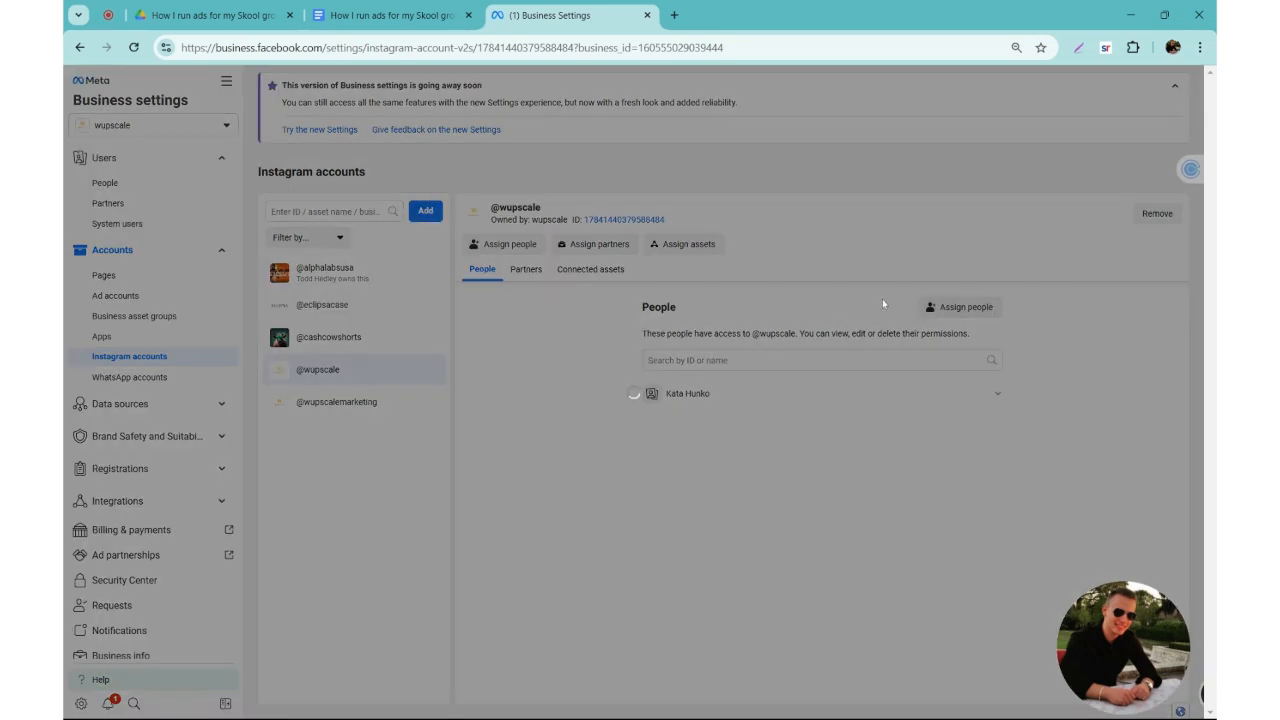
click(408, 326)
click(580, 450)
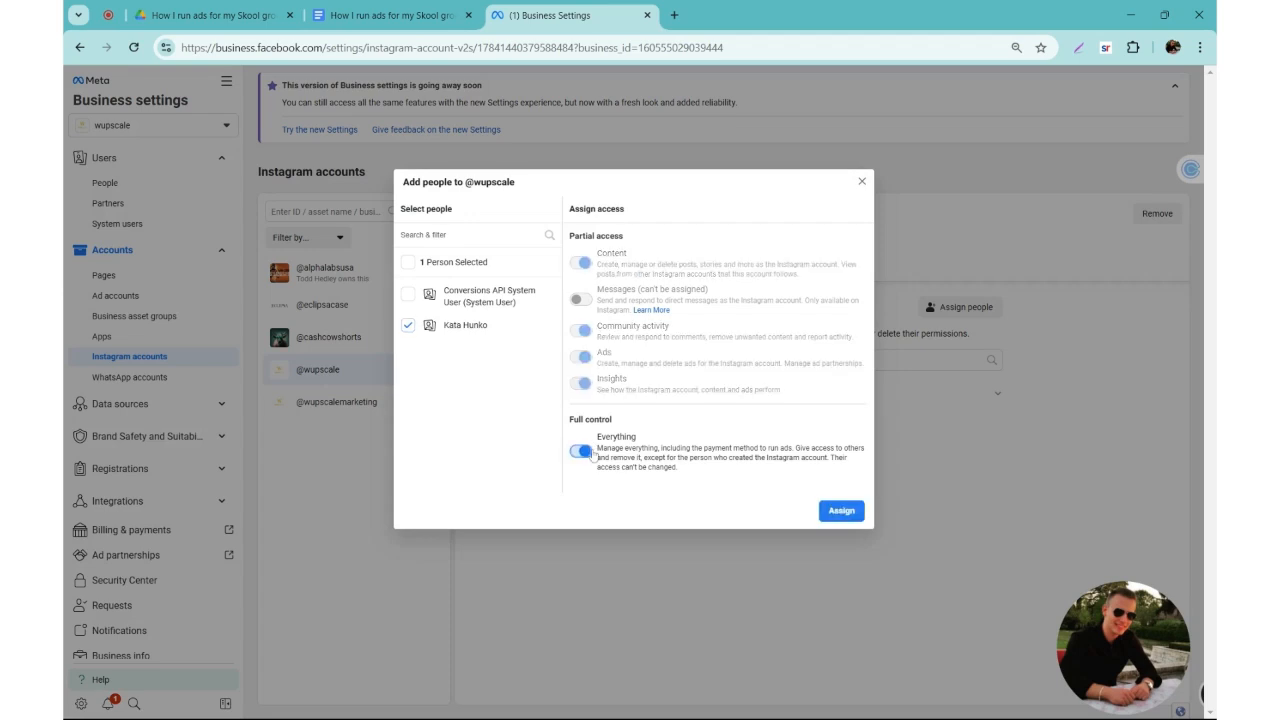
click(862, 181)
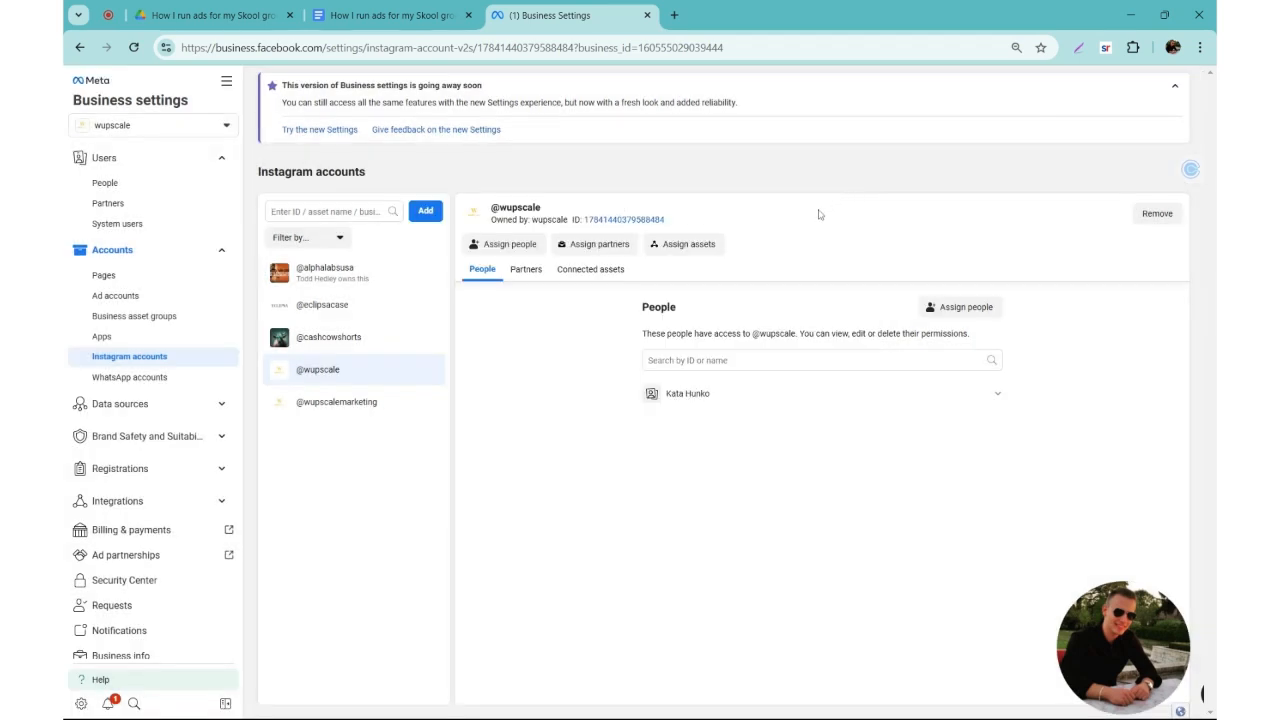